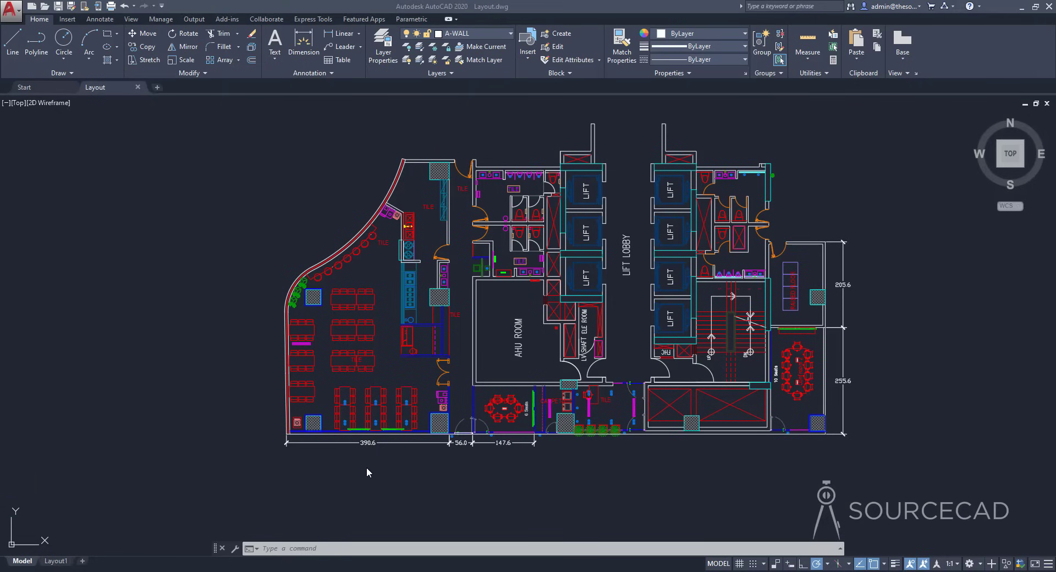
- Switch from the floor plan in model space to the Layout1 sheet
scroll(379, 455, "up", 2)
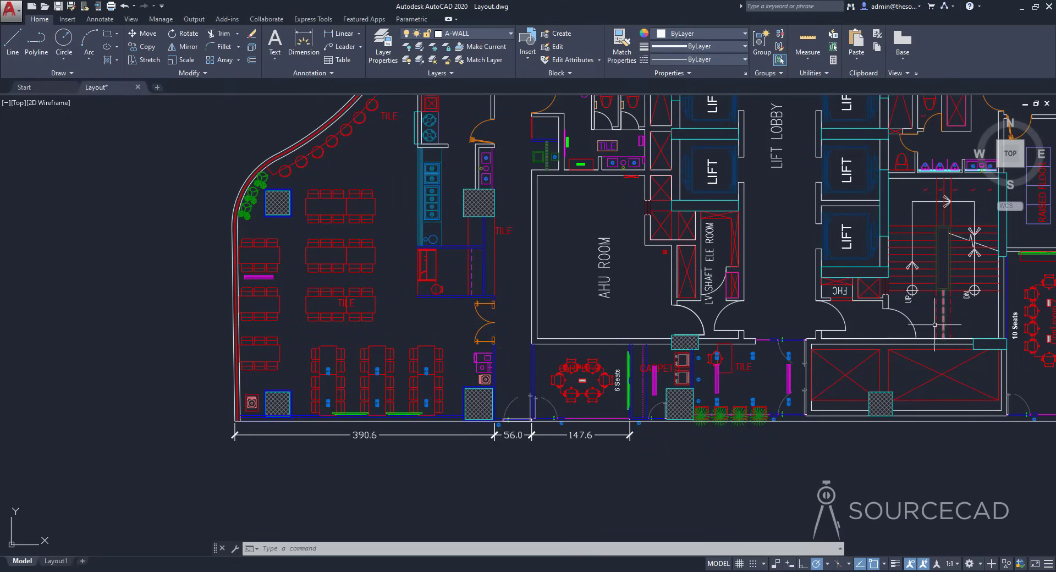
scroll(791, 283, "down", 2)
middle_click_drag(791, 282, 557, 345)
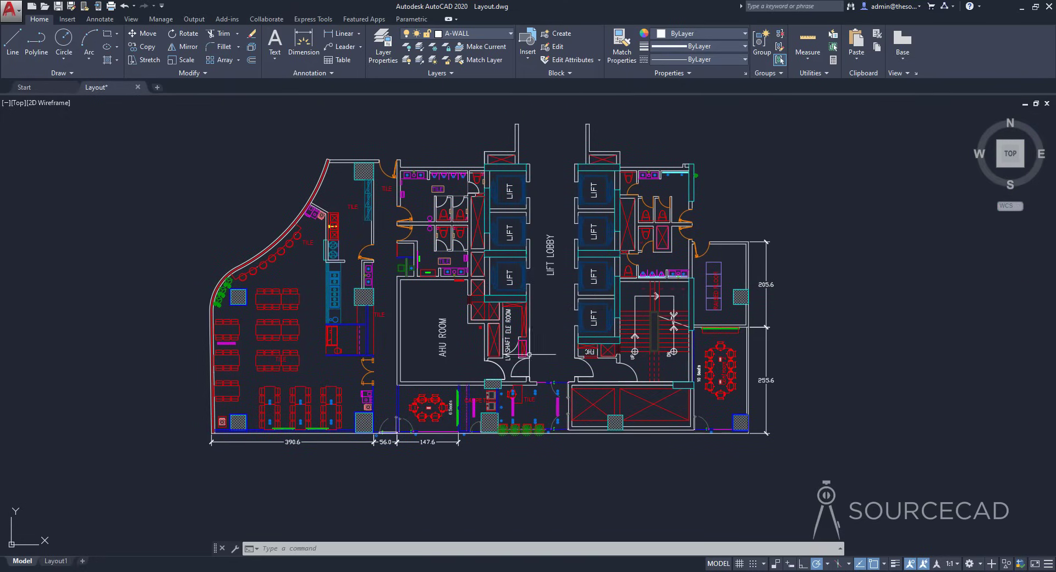
left_click(55, 560)
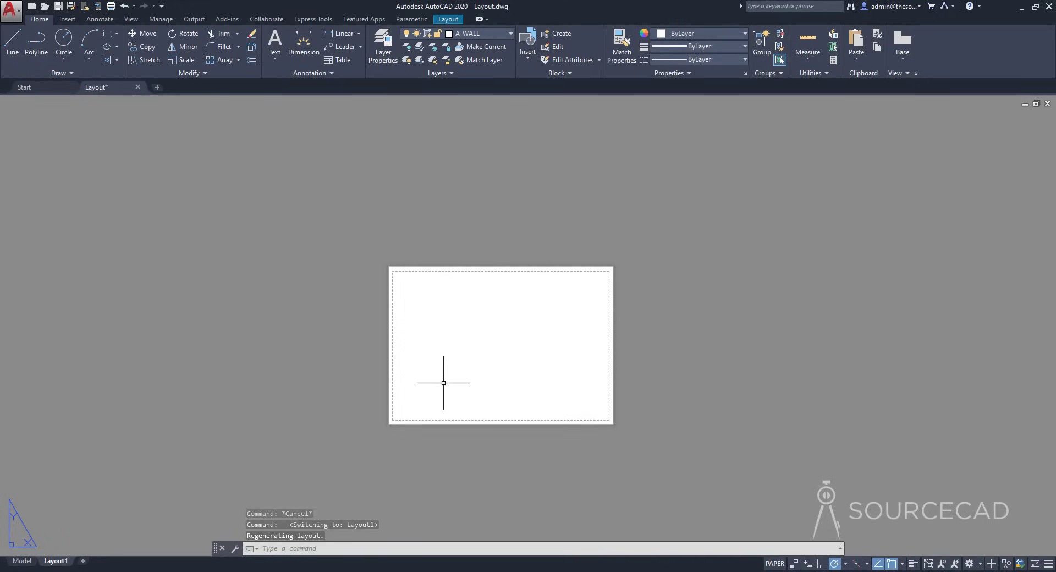
scroll(443, 383, "up", 2)
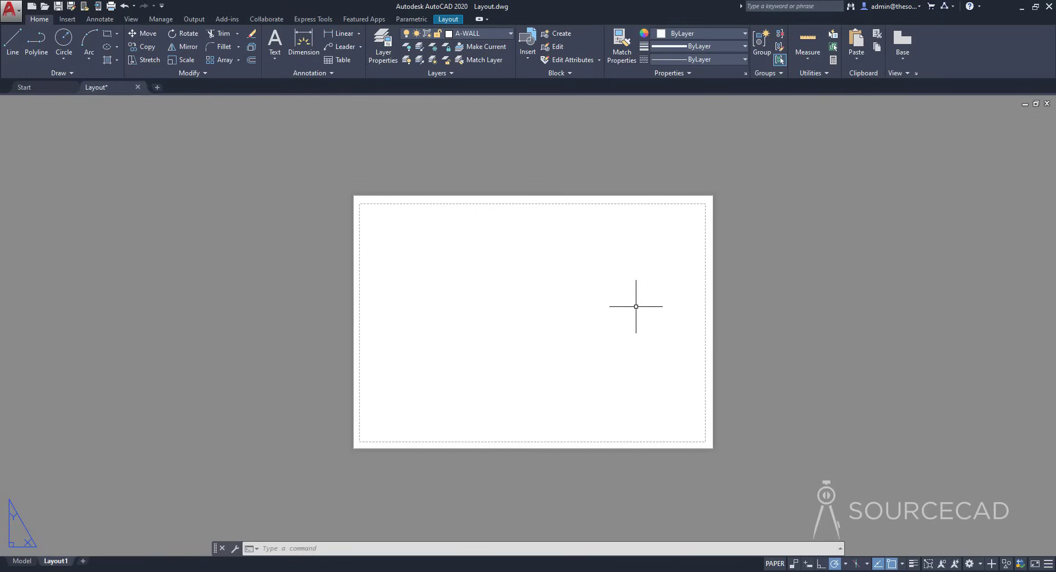
- Modify Layout1's page setup to use the DWG To PDF.pc3 plotter with ANSI A (11.00 x 8.50 Inches) paper
left_click(445, 21)
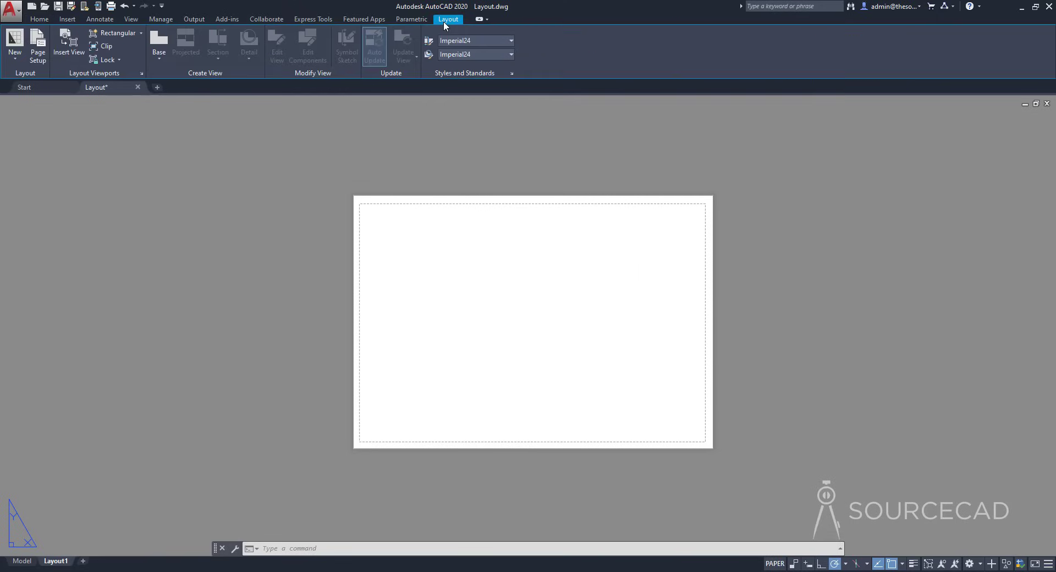
left_click(37, 44)
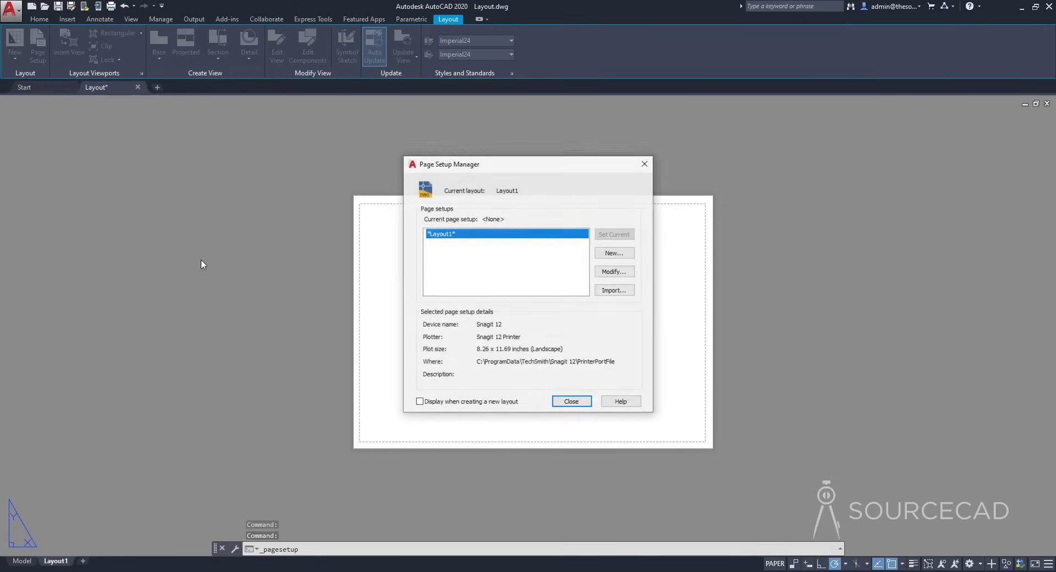
left_click(608, 275)
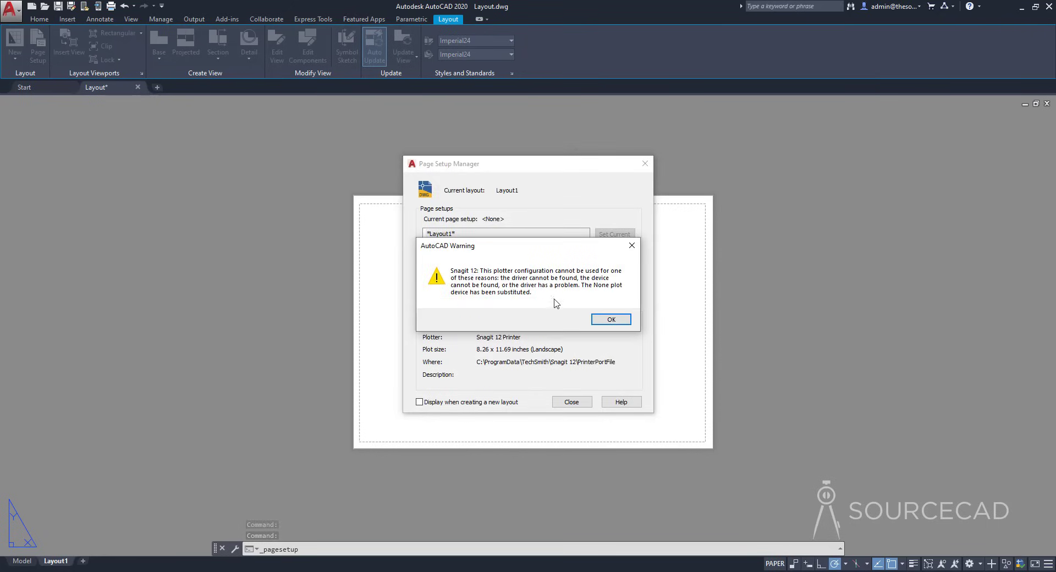
left_click(609, 319)
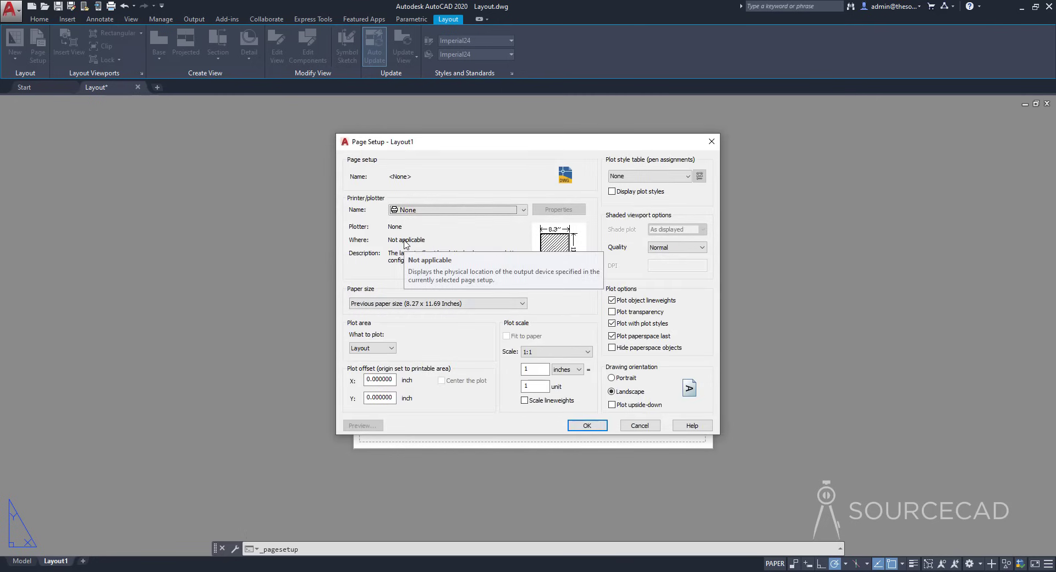
left_click(424, 209)
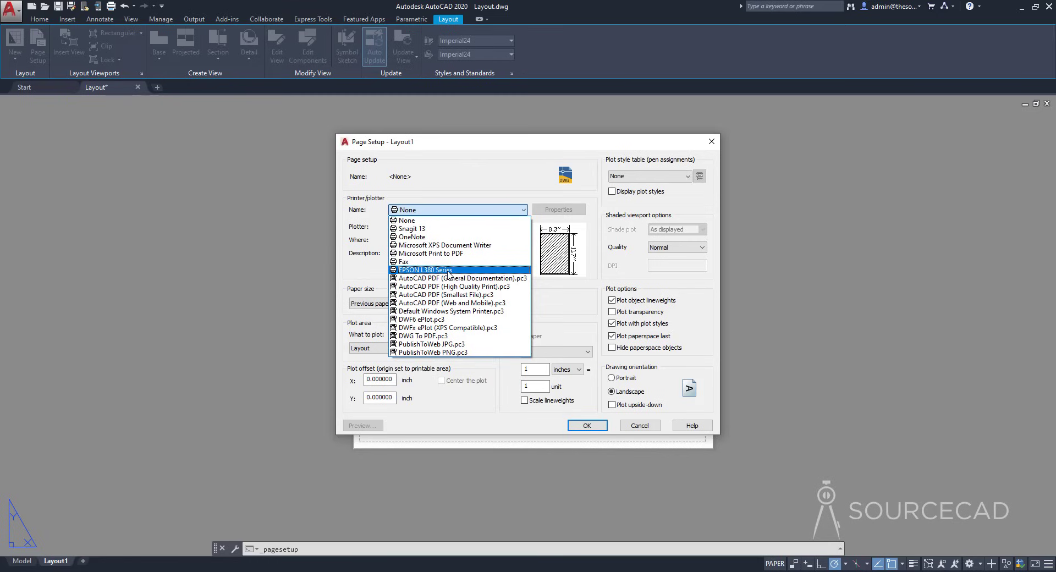
left_click(458, 336)
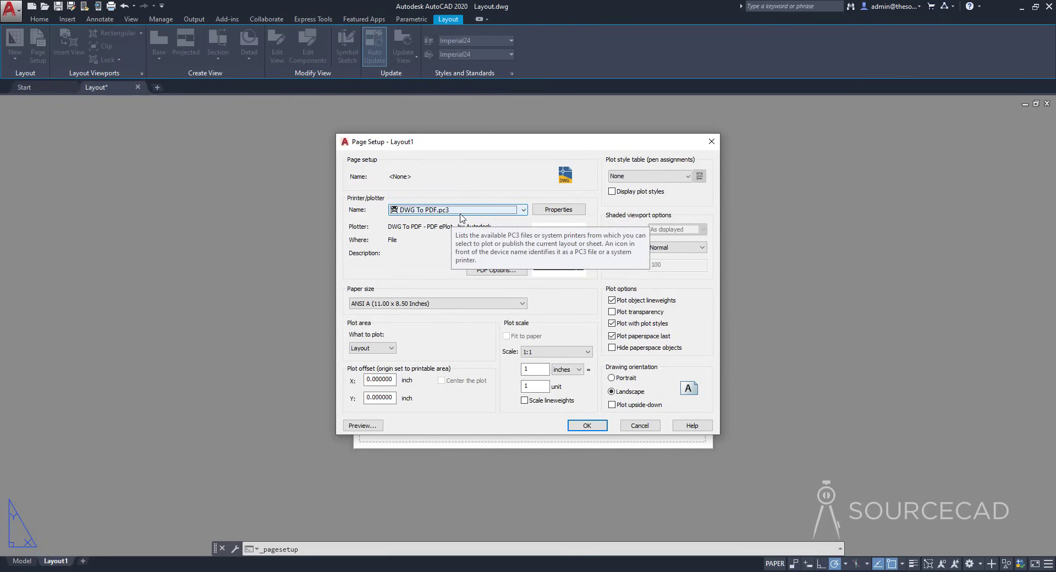
left_click(428, 304)
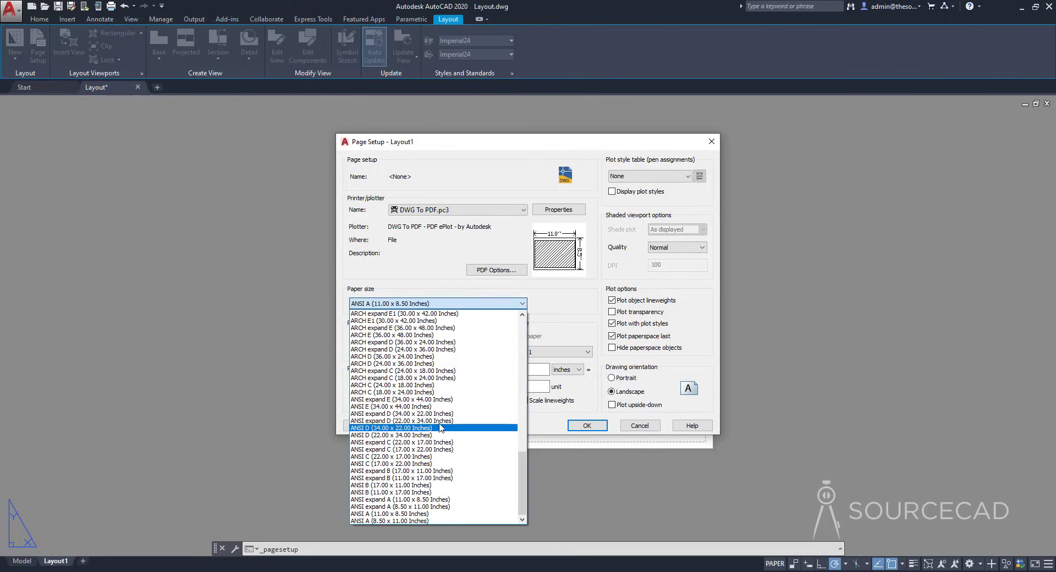
left_click(450, 304)
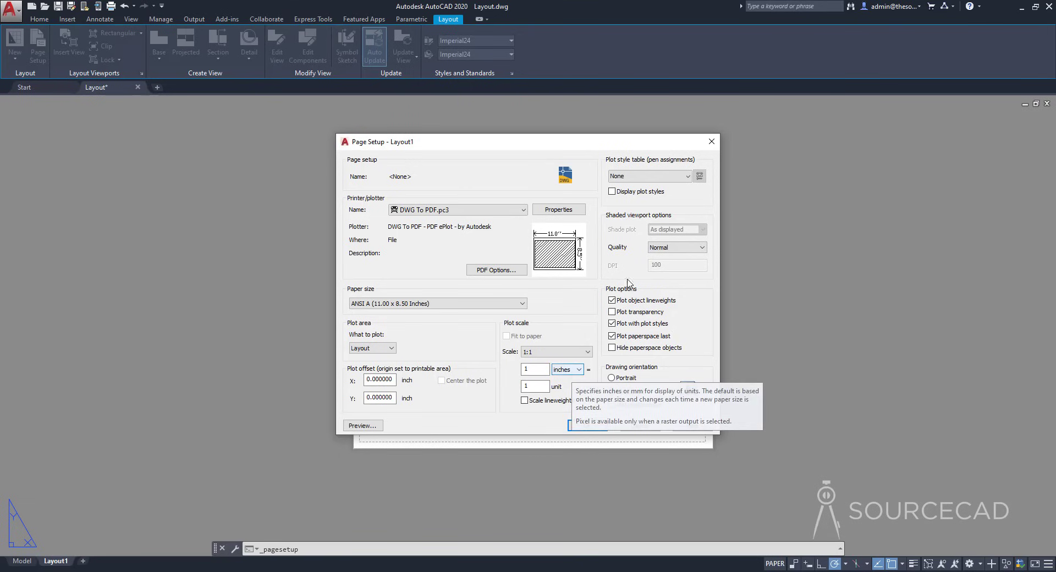
- Assign the acad.ctb plot style table, enable plot style display and plot transparency, and apply the page setup
left_click(660, 177)
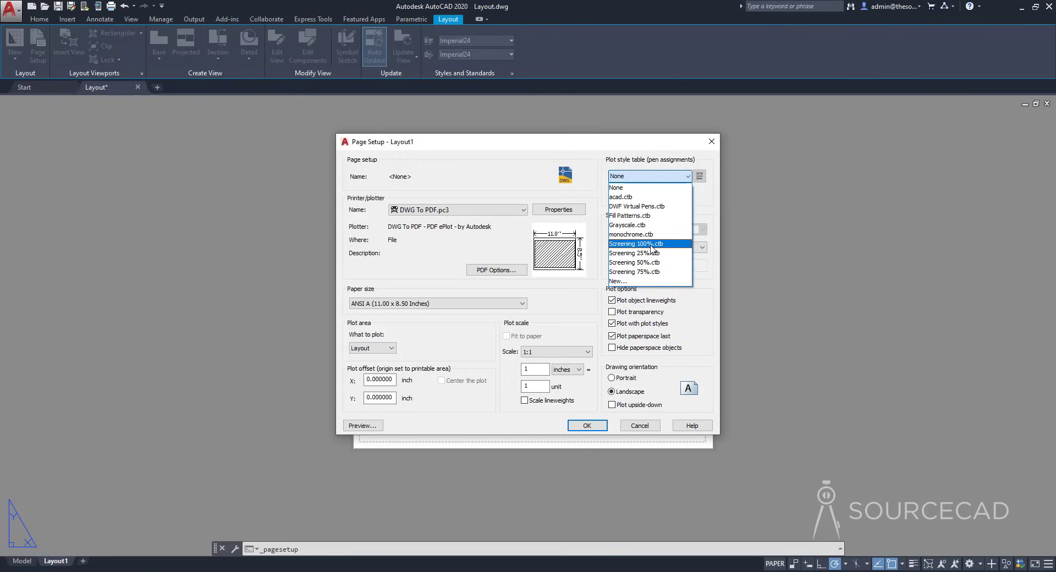
left_click(645, 197)
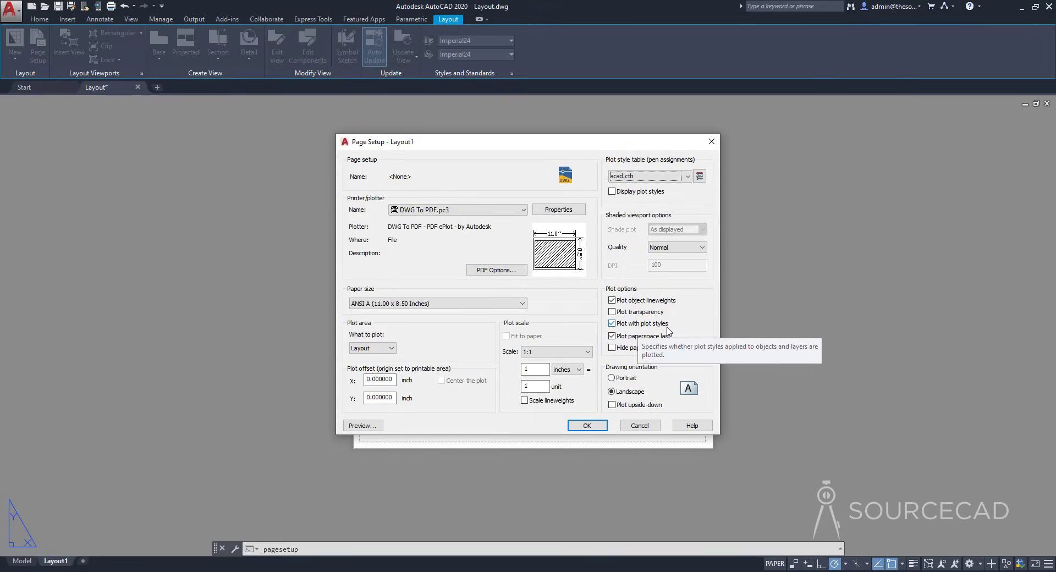
left_click(612, 192)
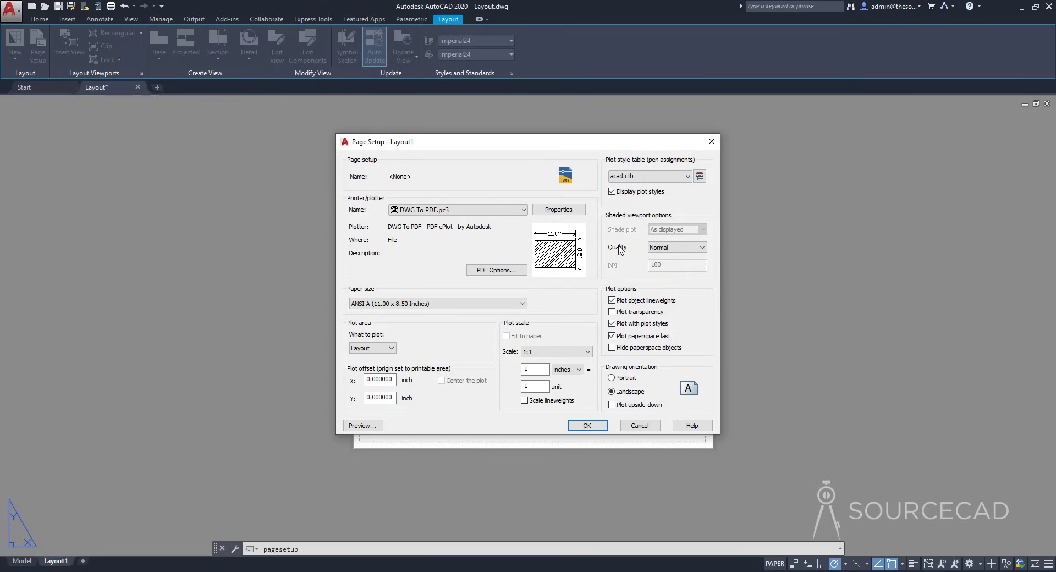
left_click(642, 312)
left_click(591, 425)
left_click(579, 402)
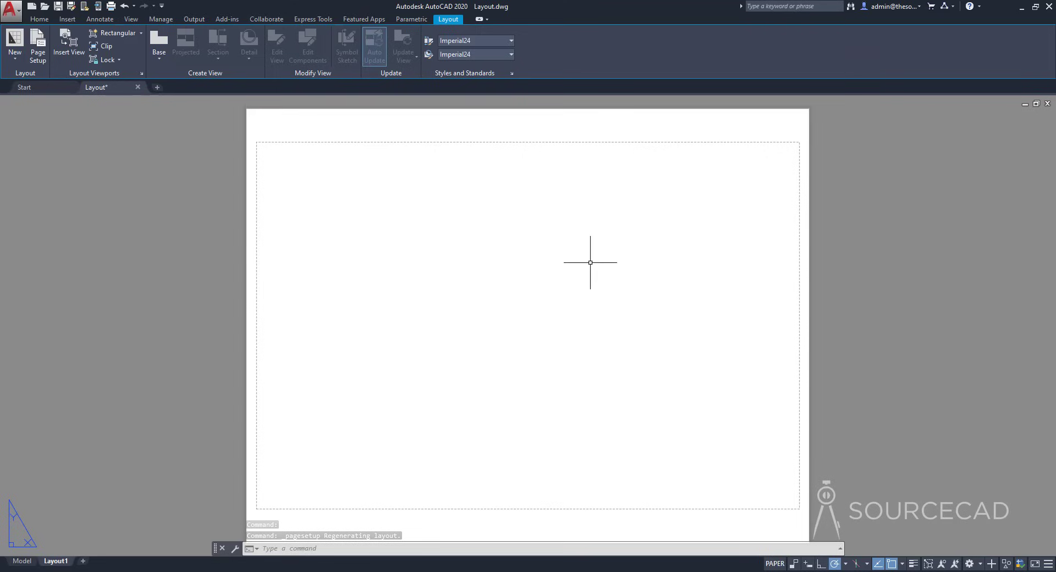
- Insert Title Block-ANSI A.dwg from the Desktop as a block at the lower-left corner of the sheet's printable area
scroll(664, 146, "down", 3)
middle_click_drag(632, 259, 563, 264)
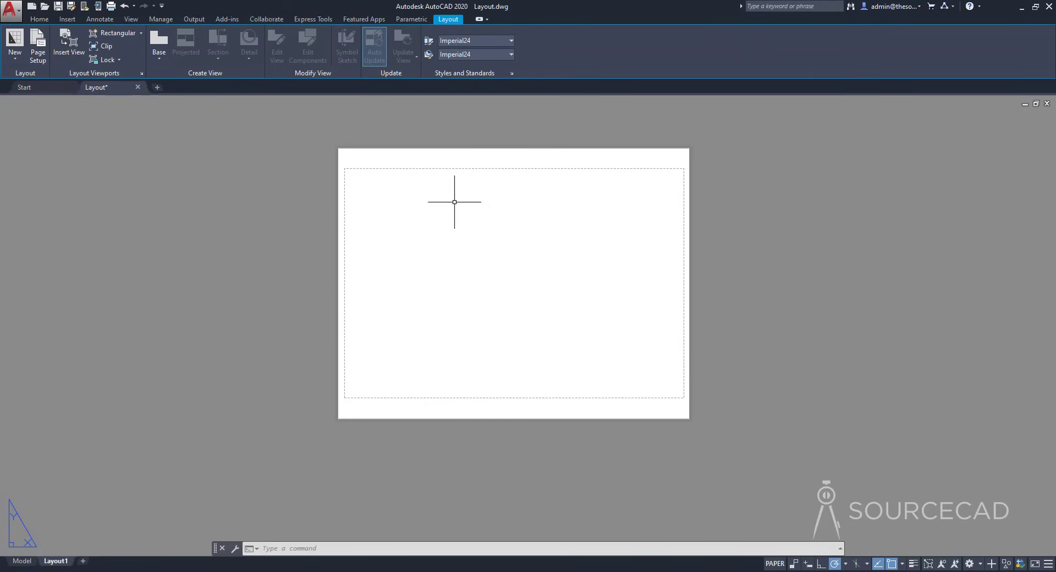
type("i")
key("Return")
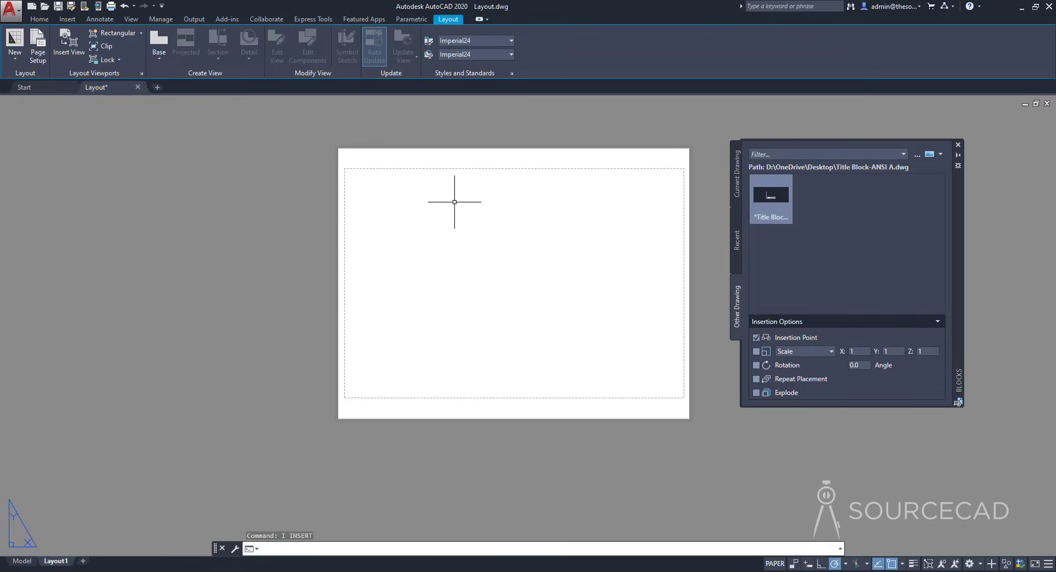
left_click(737, 181)
left_click(735, 250)
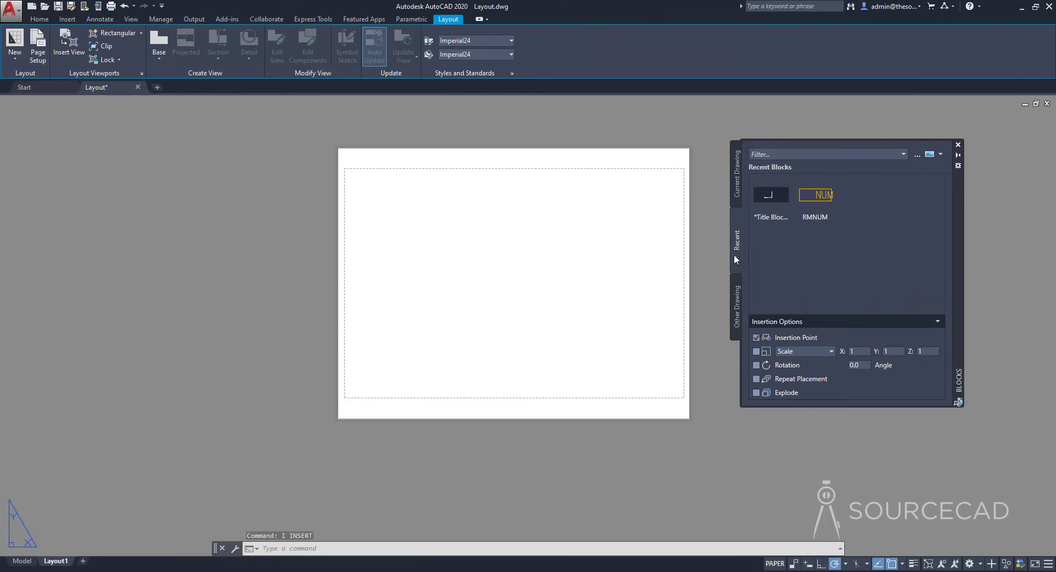
left_click(736, 299)
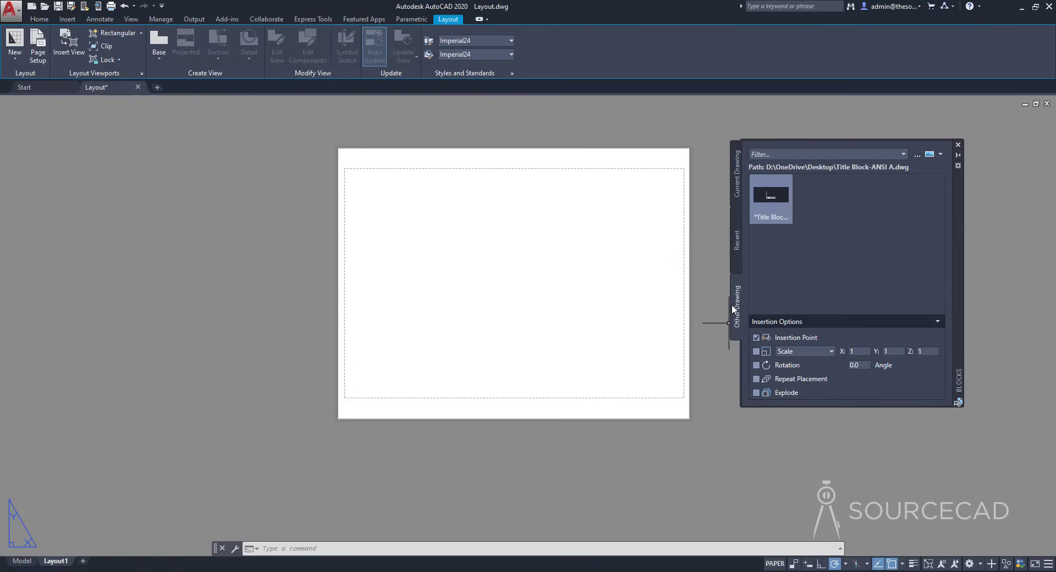
left_click(916, 155)
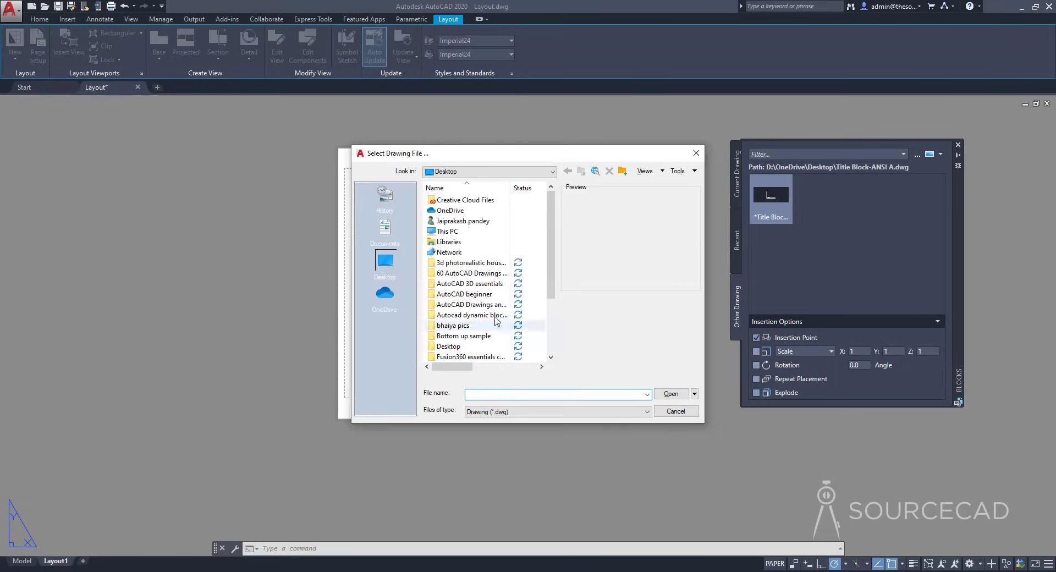
scroll(548, 298, "down", 3)
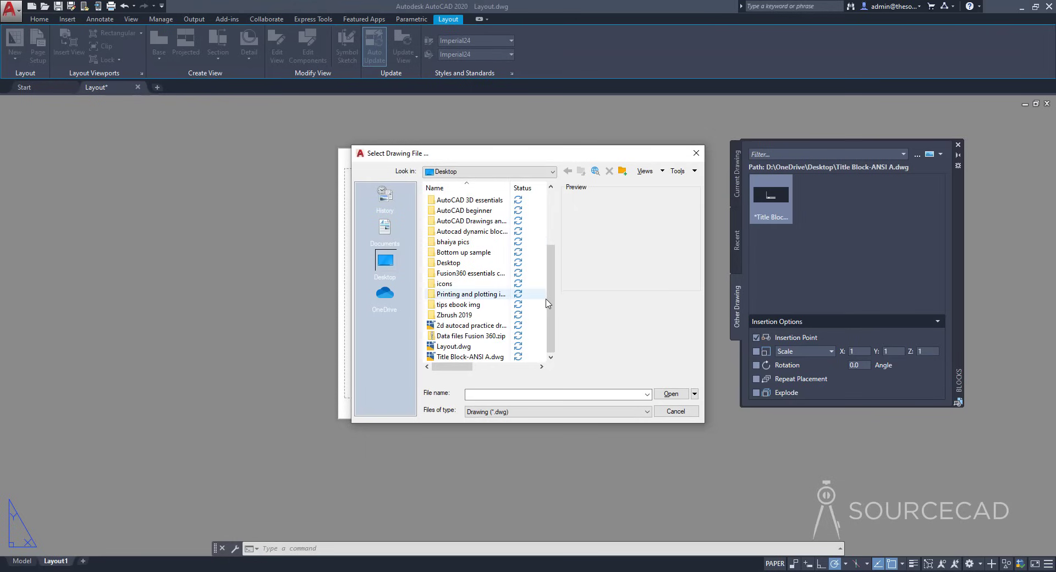
left_click(481, 357)
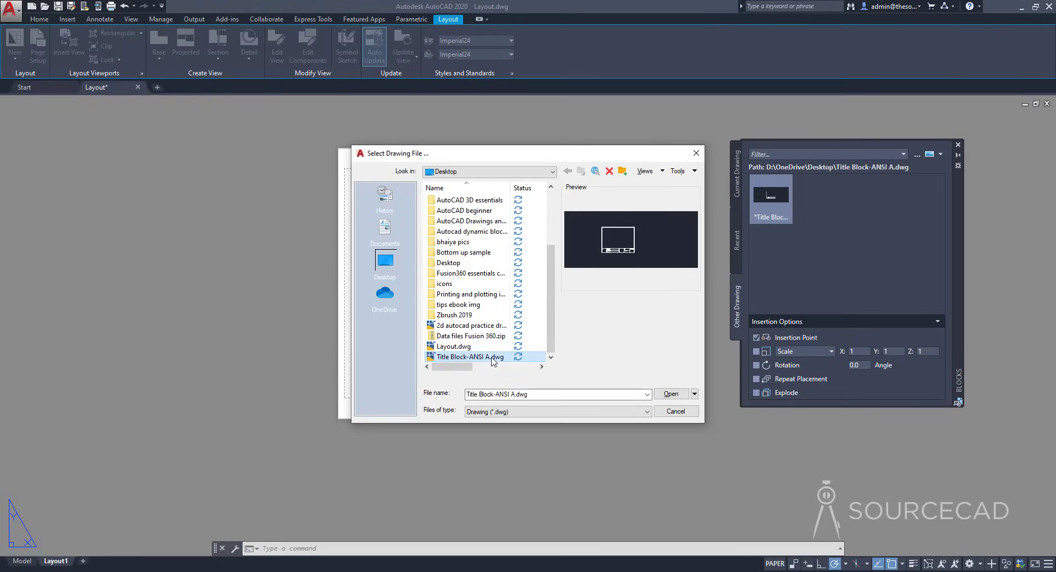
left_click(671, 394)
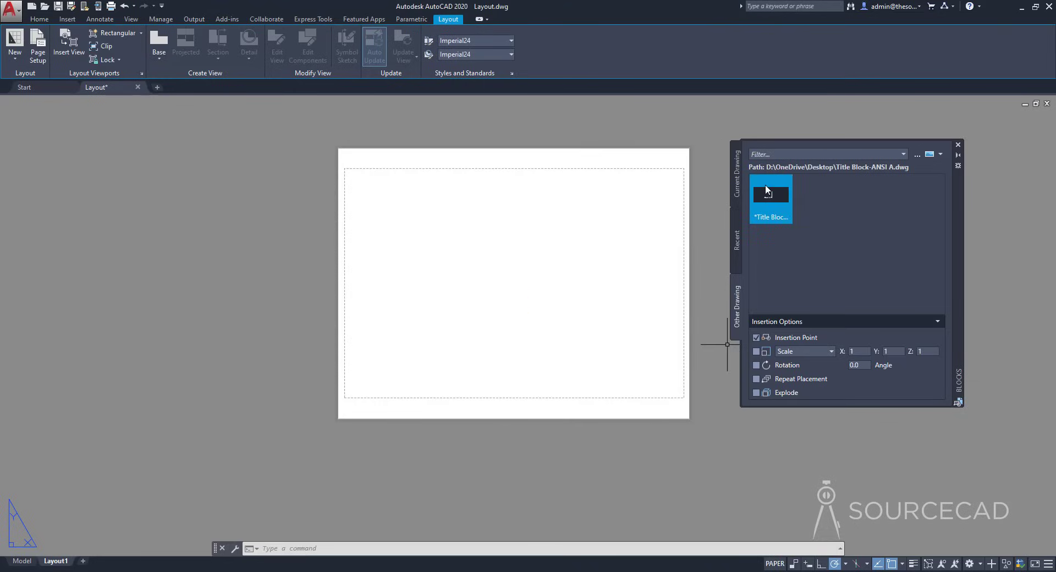
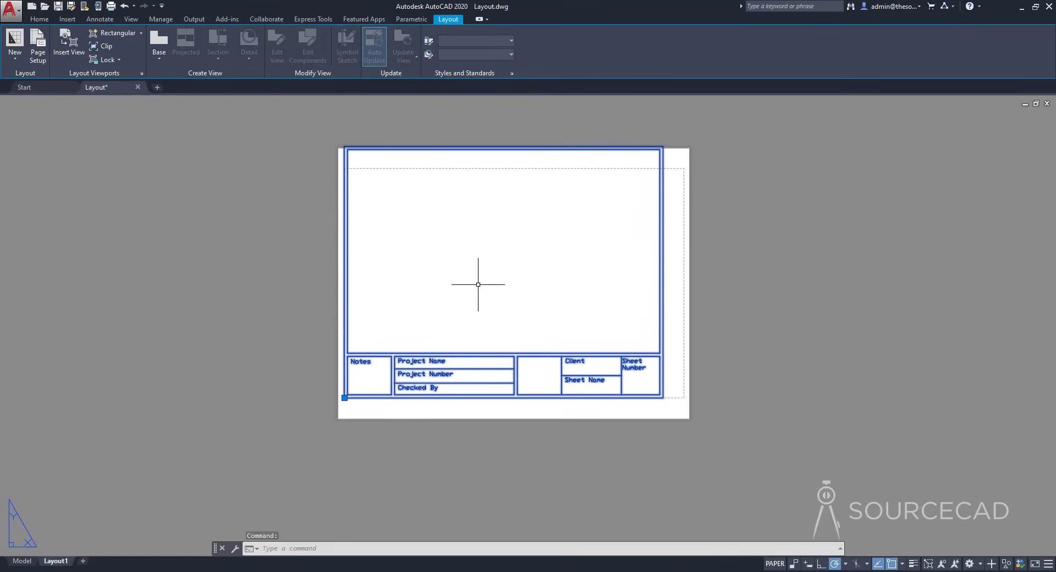
- Explode the inserted title block and stretch its upper border straight down to just inside the printable area
type("x")
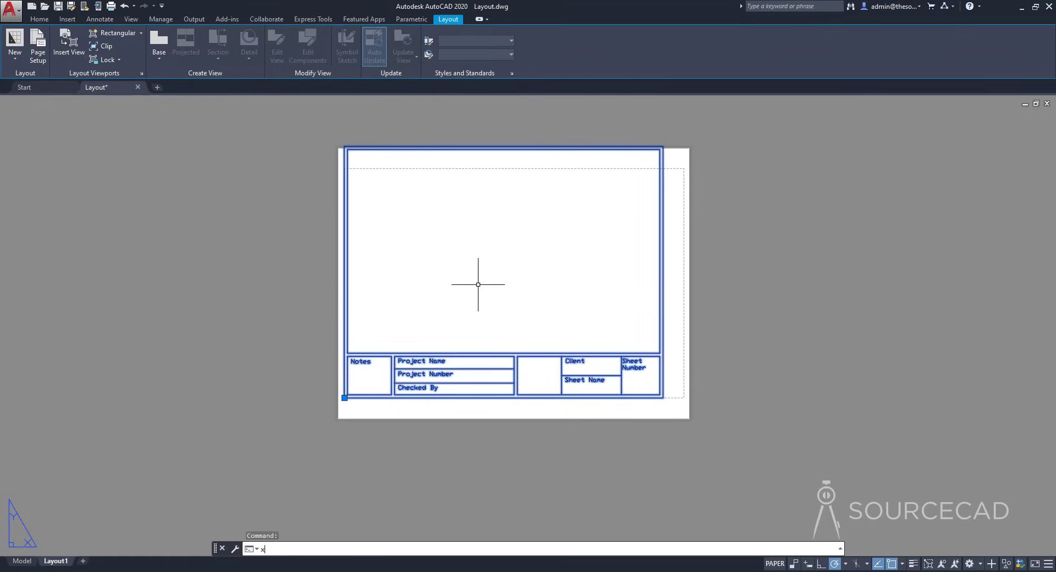
key("Return")
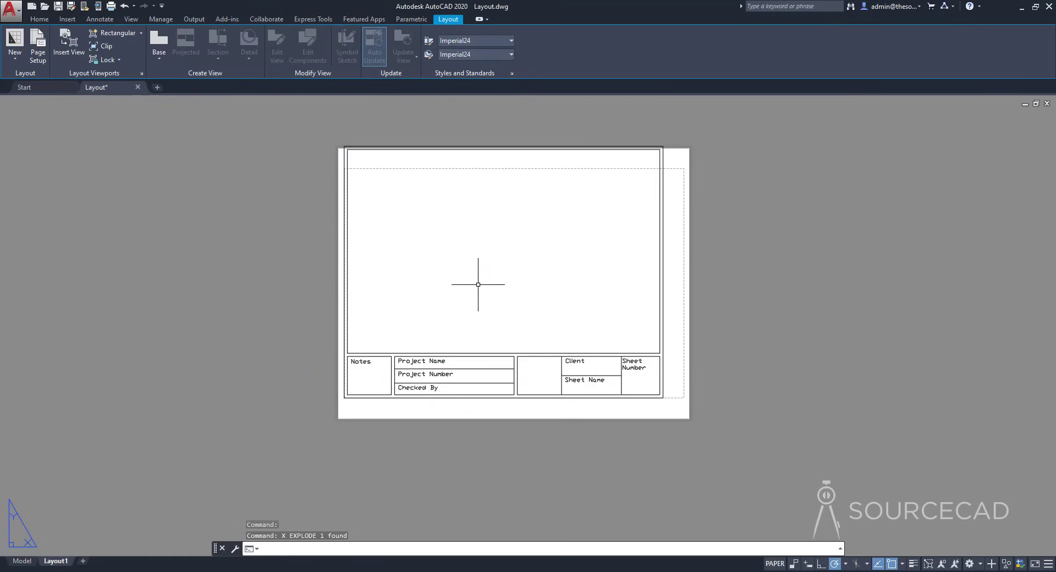
left_click(43, 20)
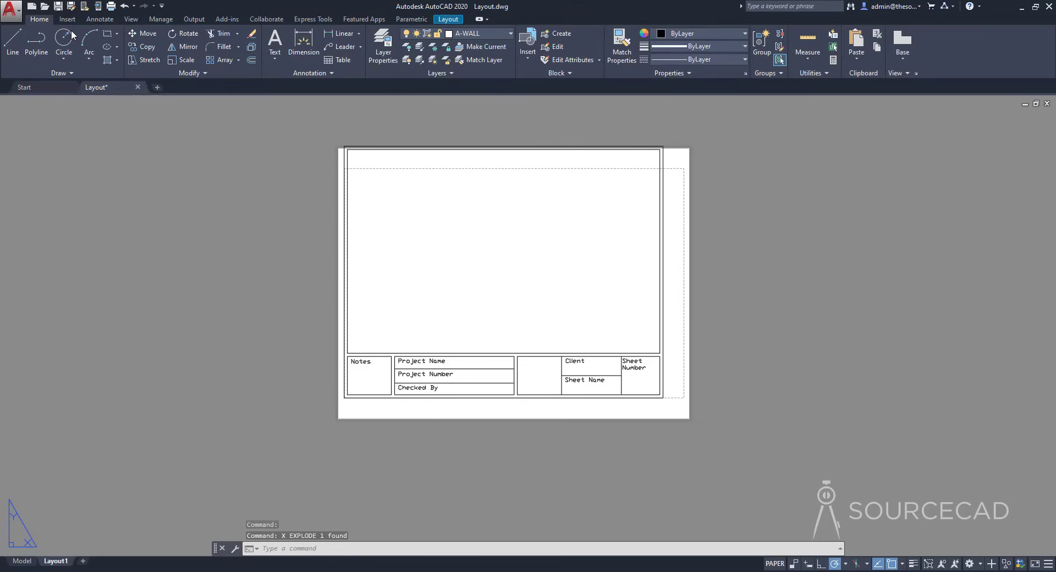
left_click(147, 60)
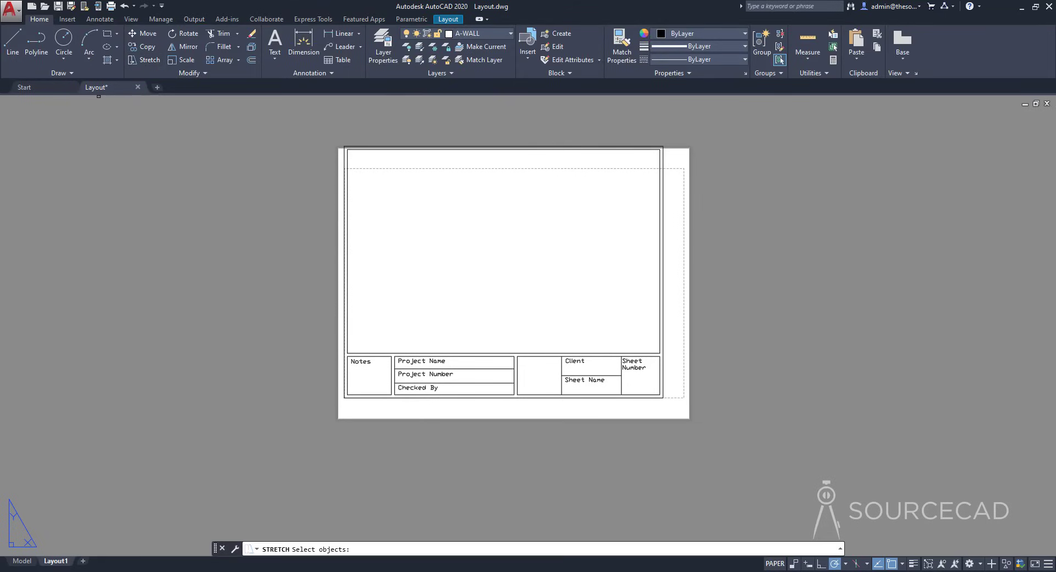
left_click(700, 214)
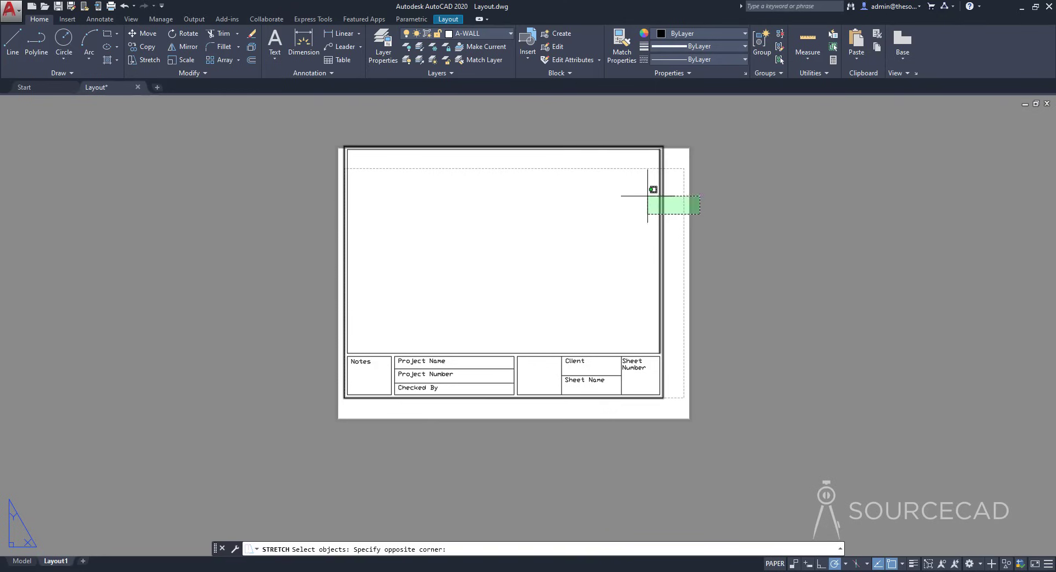
left_click(294, 126)
key("Return")
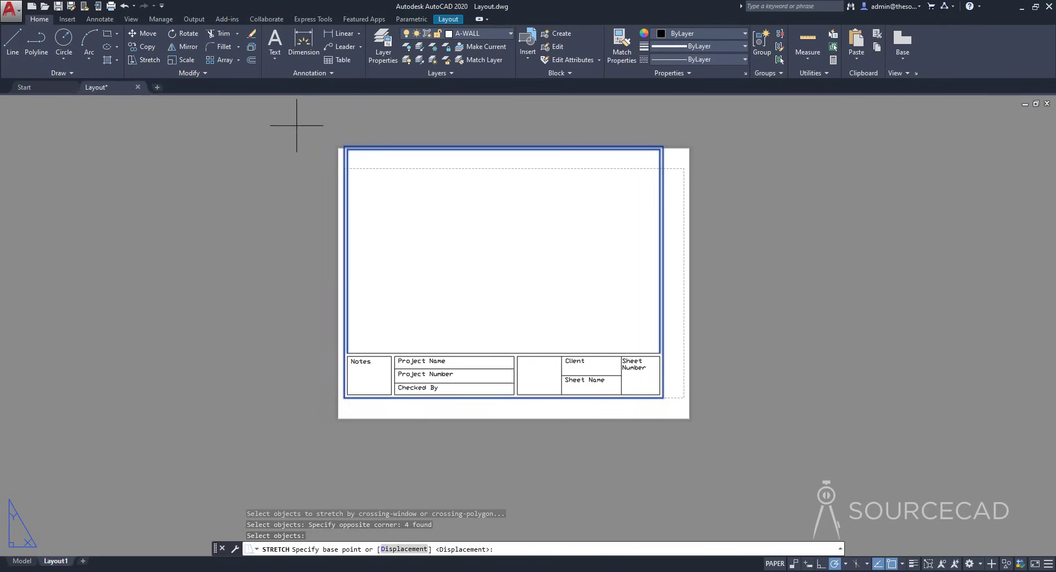
left_click(296, 142)
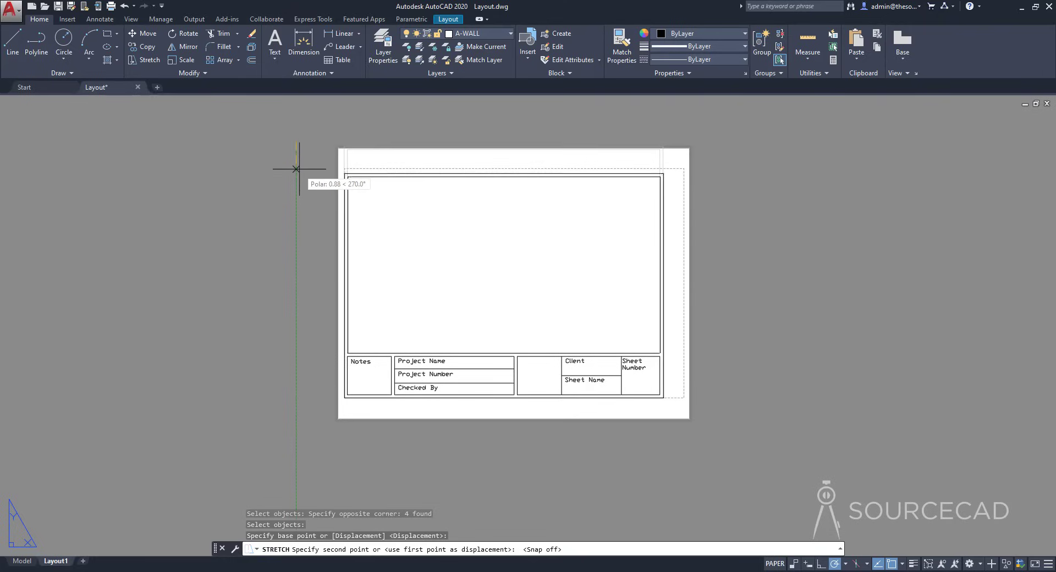
left_click(296, 167)
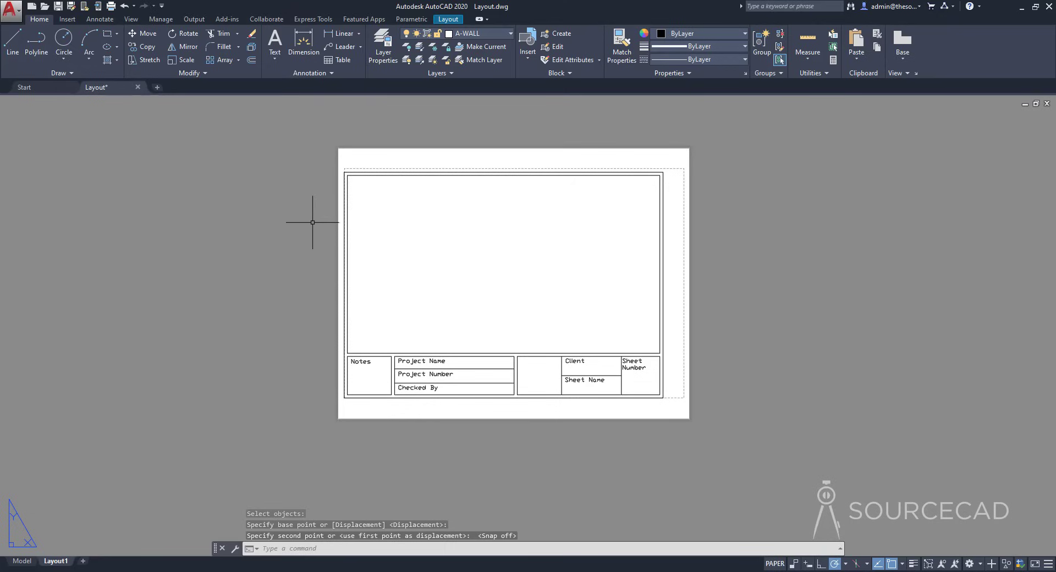
- Stretch the title block's right side, including its text columns, about 0.6 units horizontally to just inside the printable area
left_click(144, 60)
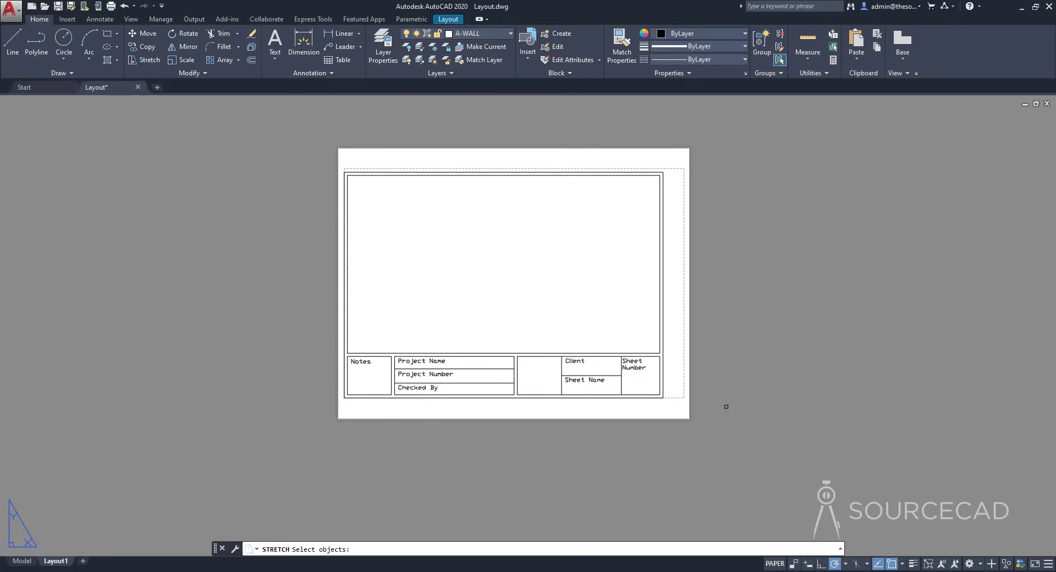
left_click(746, 435)
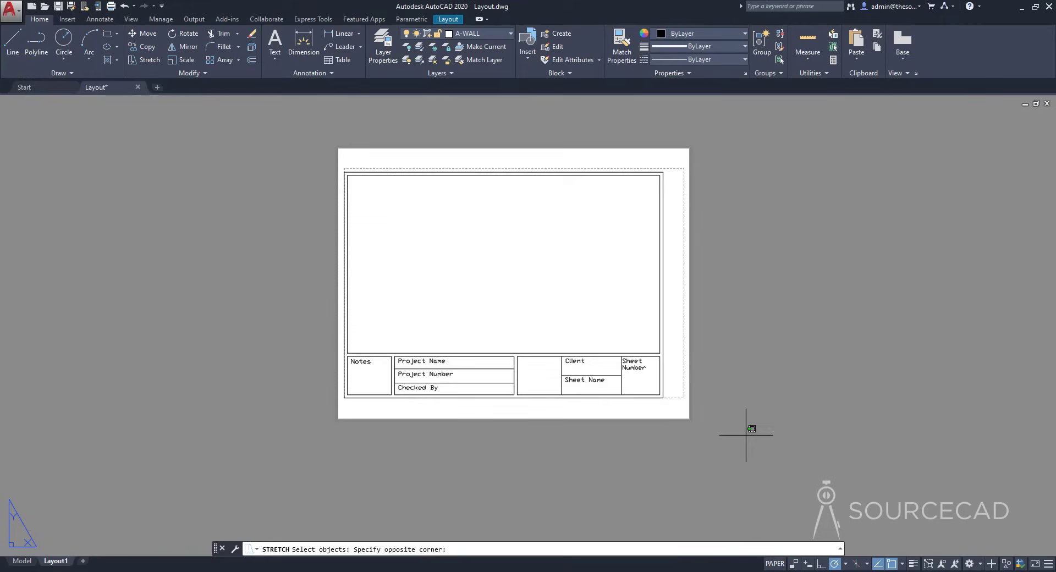
left_click(382, 148)
key("Return")
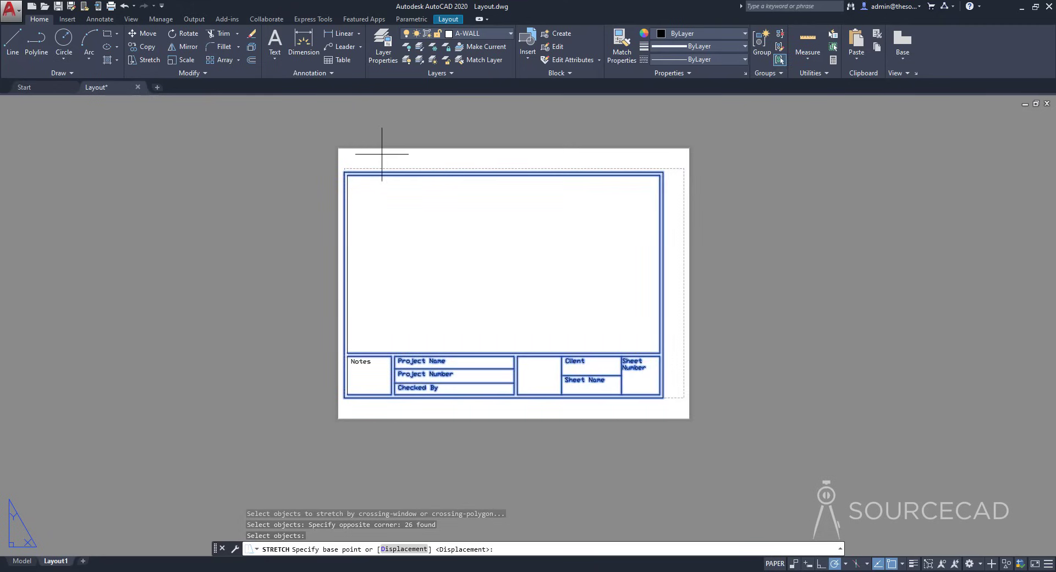
left_click(382, 155)
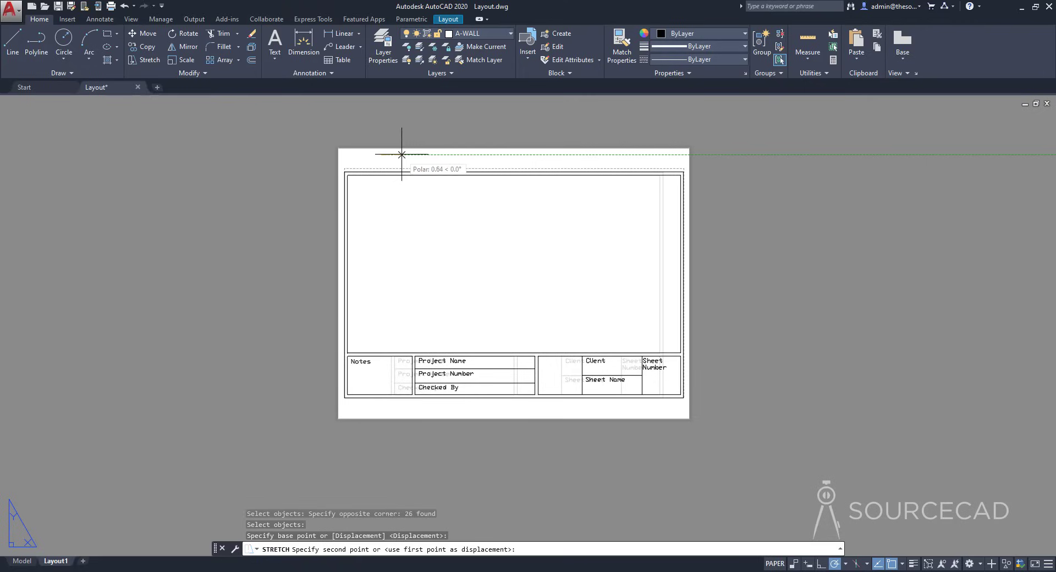
left_click(400, 154)
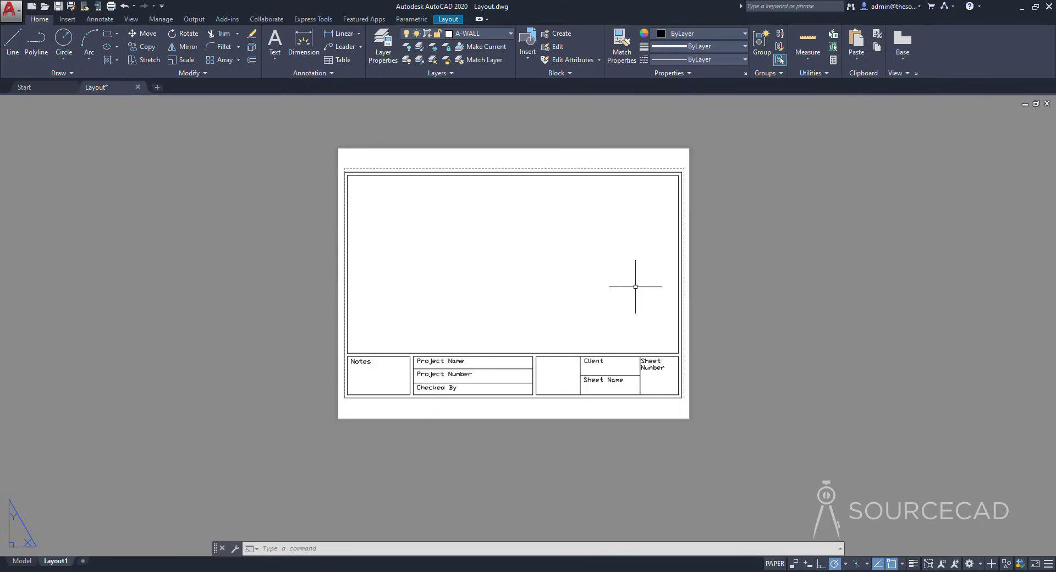
- Create a rectangular layout viewport from the title block's upper-left inner corner across the upper part of the drawing area
left_click(448, 19)
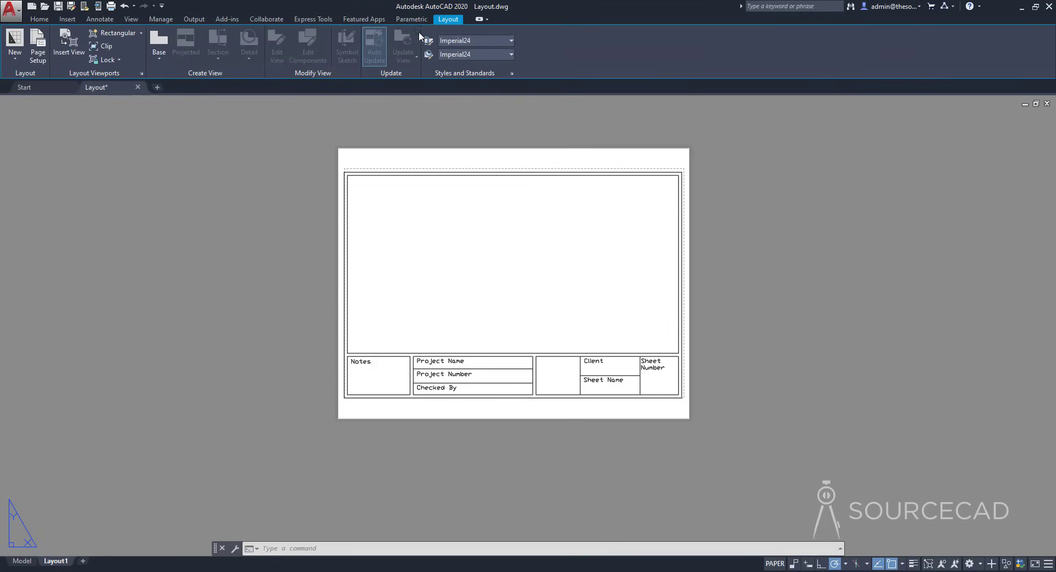
left_click(107, 35)
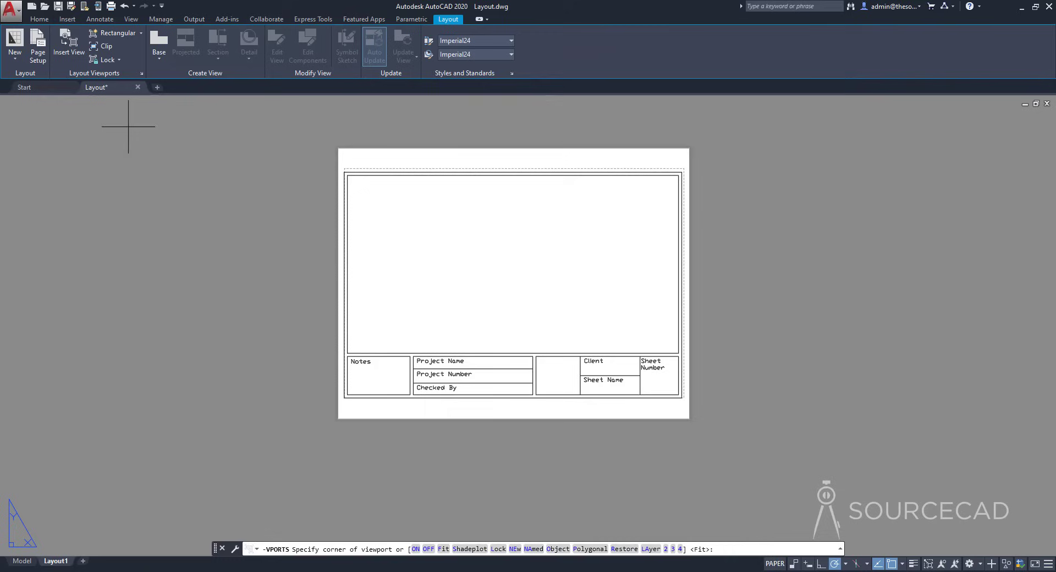
left_click(348, 175)
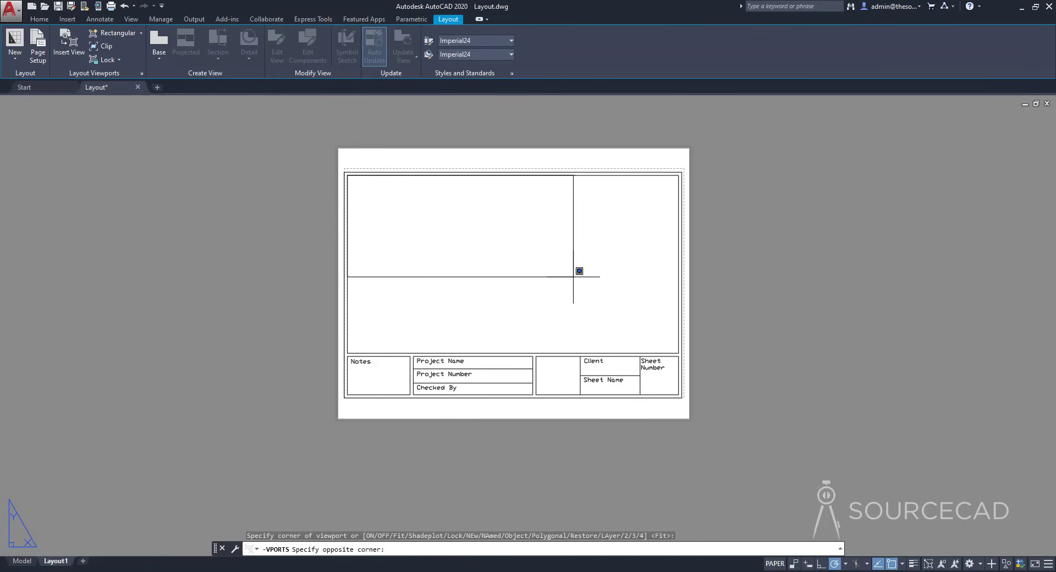
left_click(605, 282)
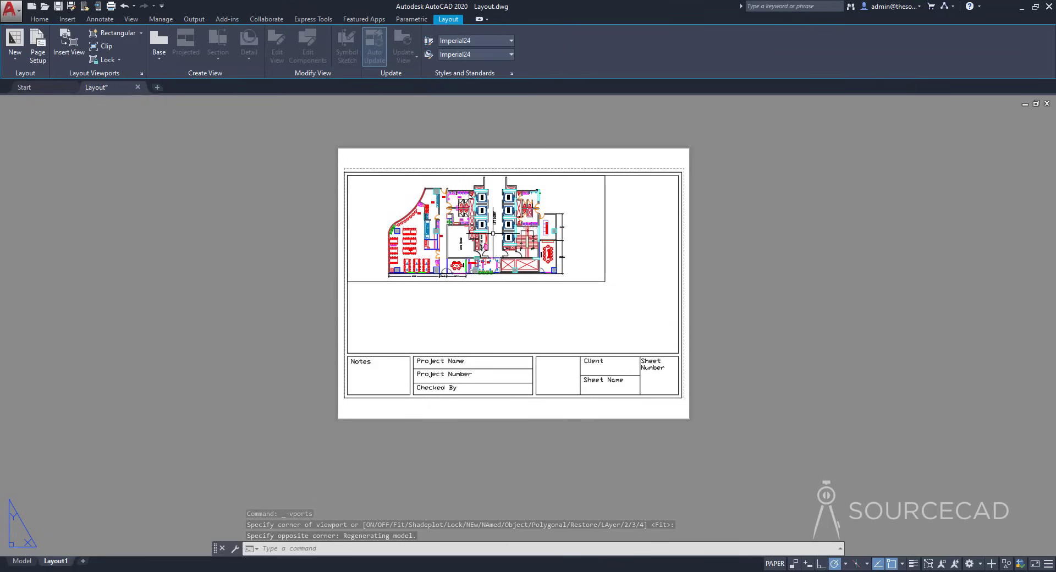
- Set the upper viewport's scale to 1:100, frame the plan's lower-left rooms and dimensions in it, and return to paper space
double_click(385, 212)
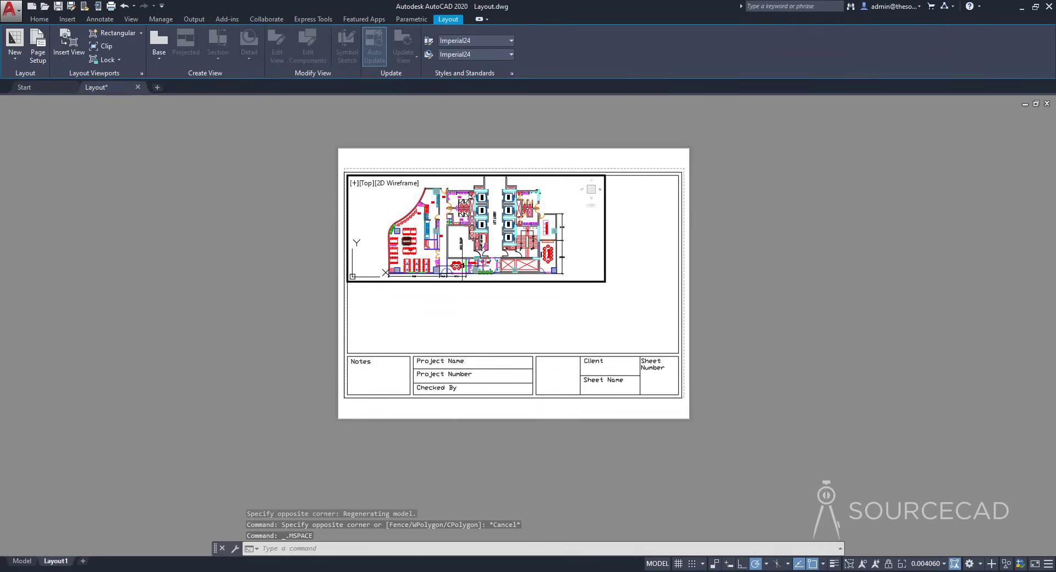
left_click(937, 564)
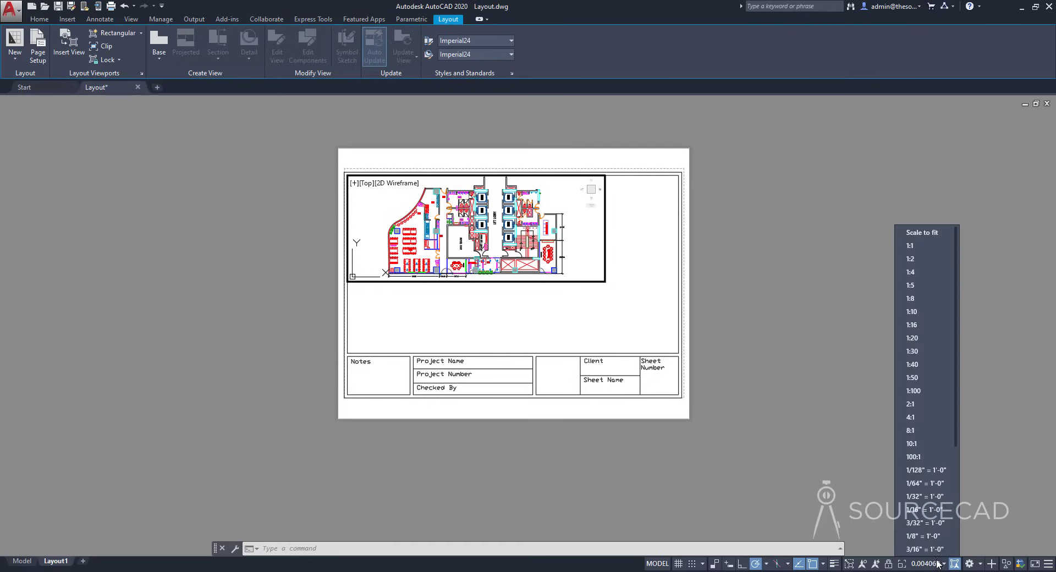
left_click(916, 391)
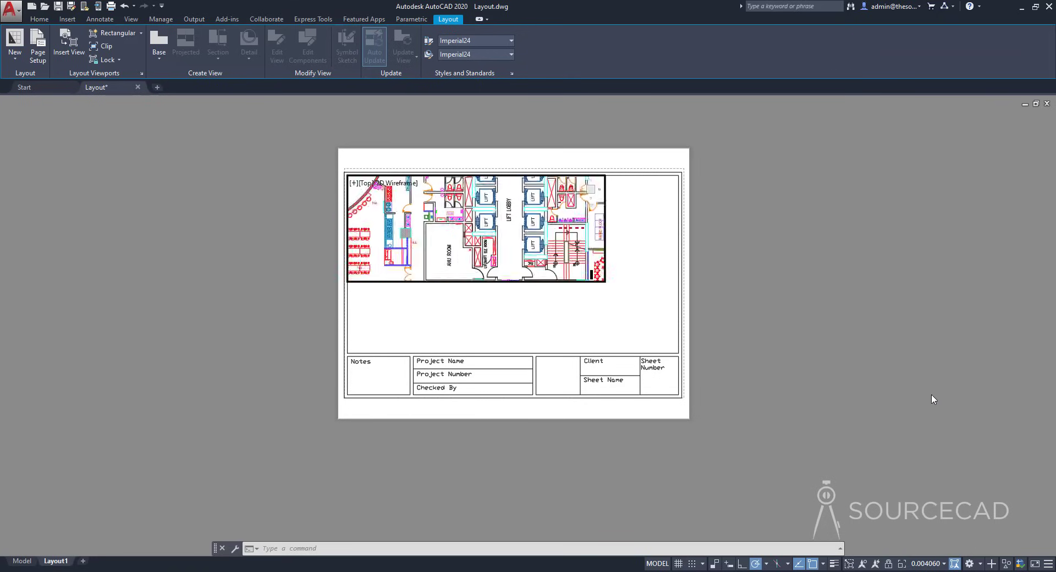
middle_click_drag(507, 270, 453, 188)
middle_click_drag(476, 224, 538, 214)
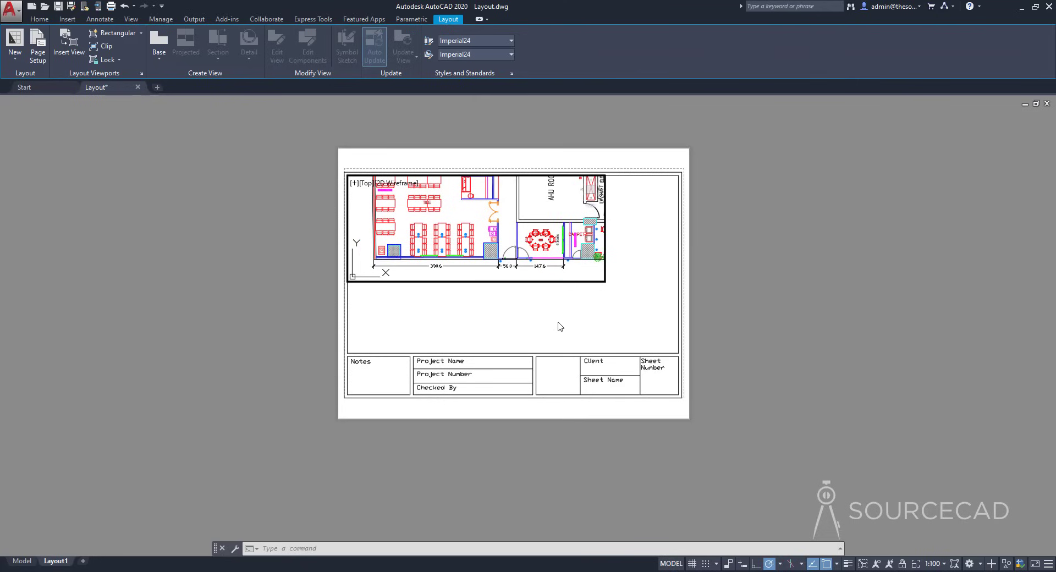
double_click(659, 237)
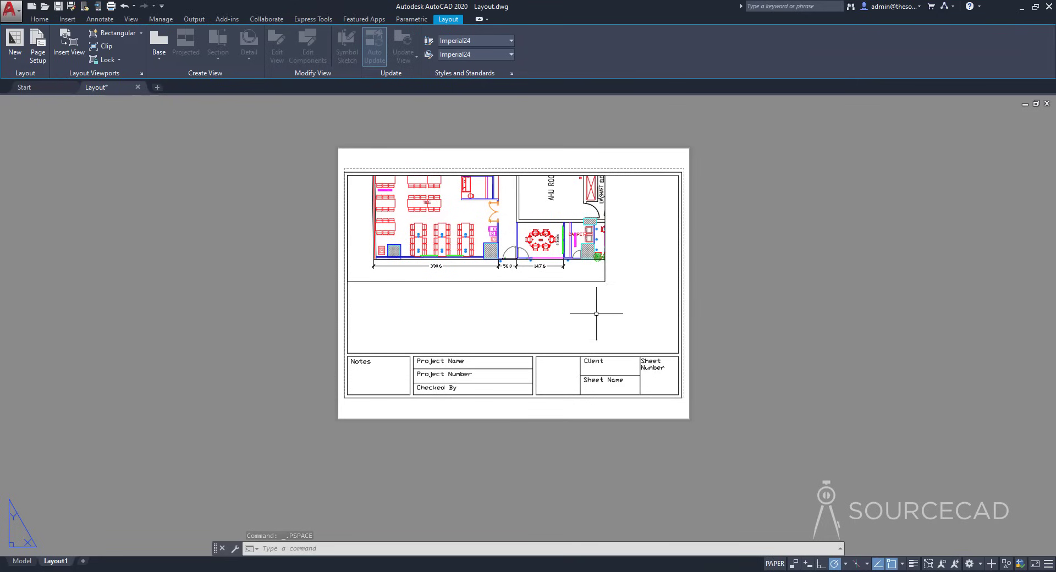
- Create a smaller rectangular viewport directly below the first, down to the title block's text rows, and activate it
left_click(112, 34)
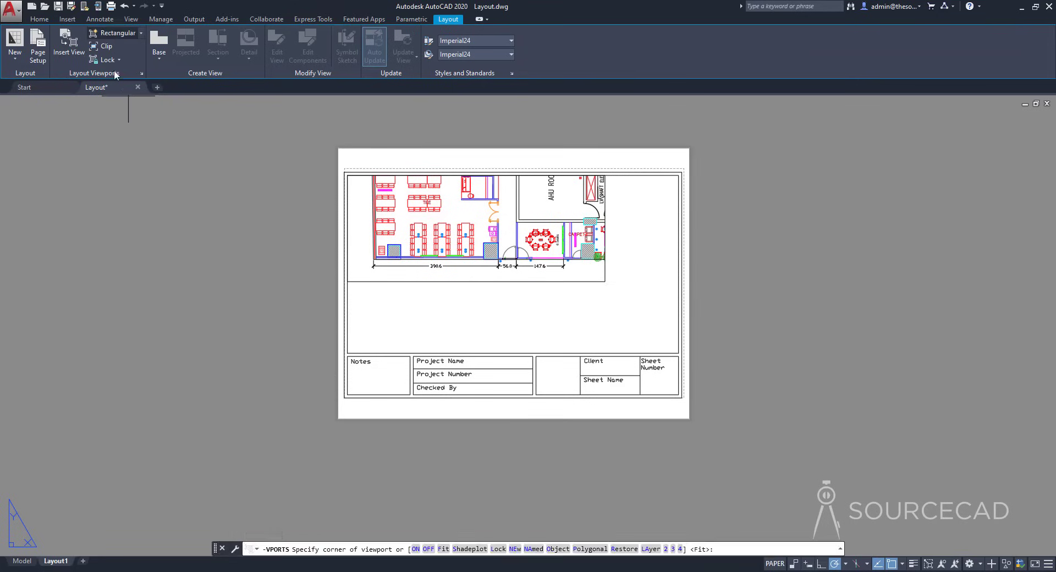
left_click(347, 281)
left_click(536, 356)
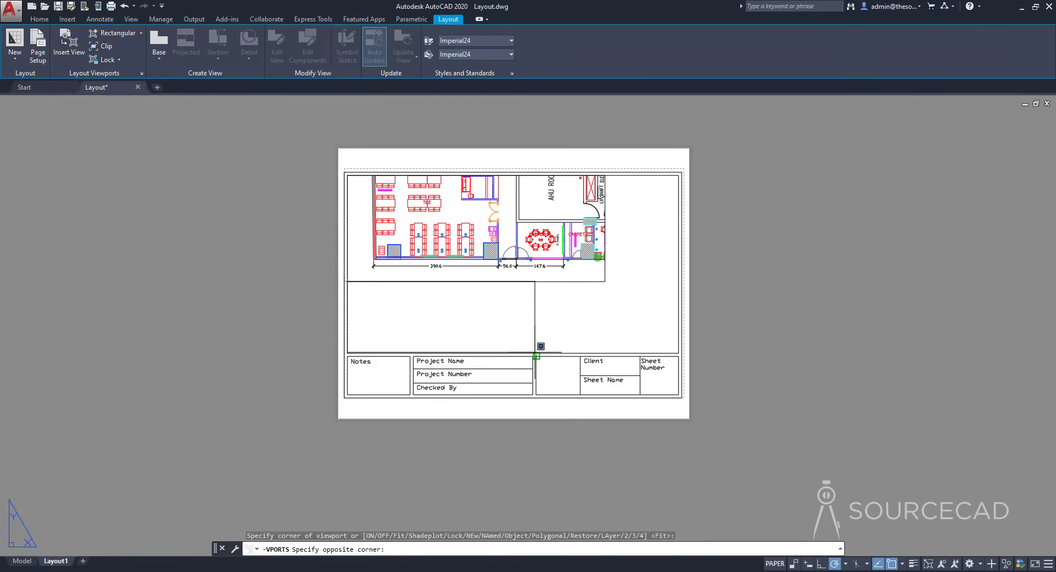
double_click(517, 311)
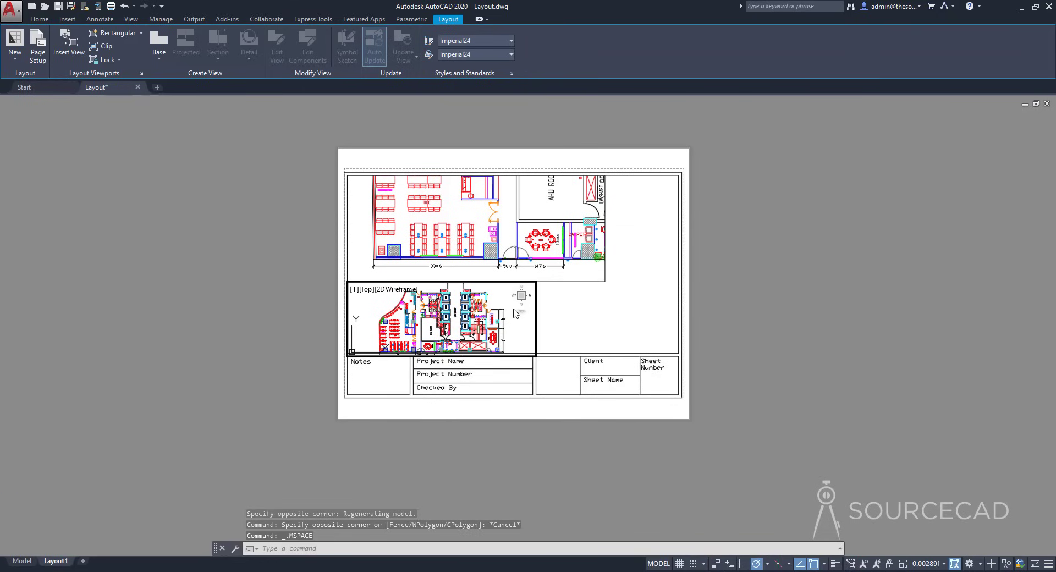
- Zoom and pan the floor plan inside the lower viewport around the six-seat meeting room
scroll(434, 327, "up", 2)
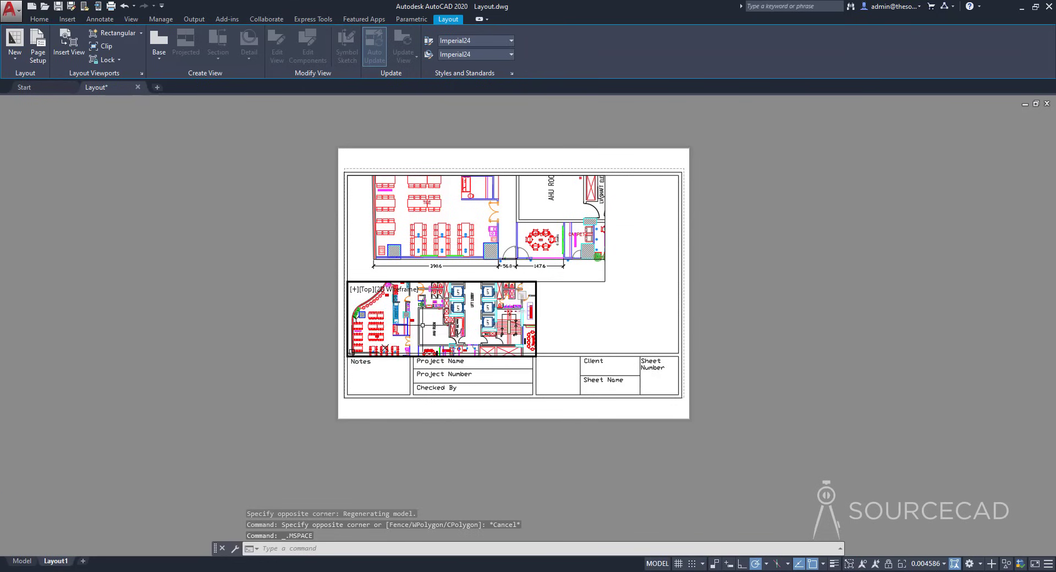
mouse_move(436, 326)
middle_mouse_down()
mouse_move(452, 311)
mouse_move(382, 311)
mouse_move(445, 328)
middle_mouse_up()
scroll(368, 335, "up", 4)
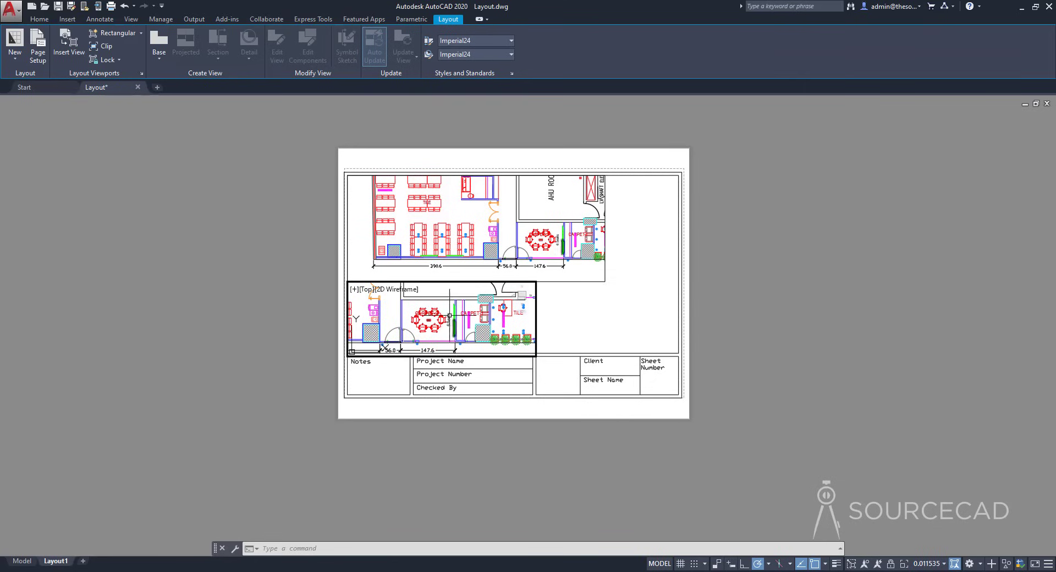
scroll(442, 328, "down", 2)
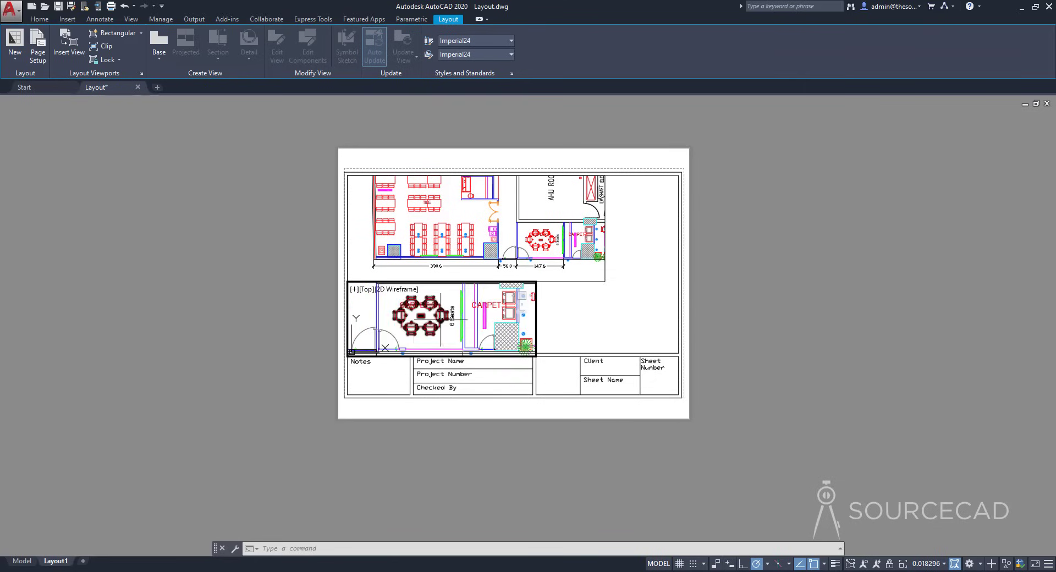
scroll(445, 312, "down", 4)
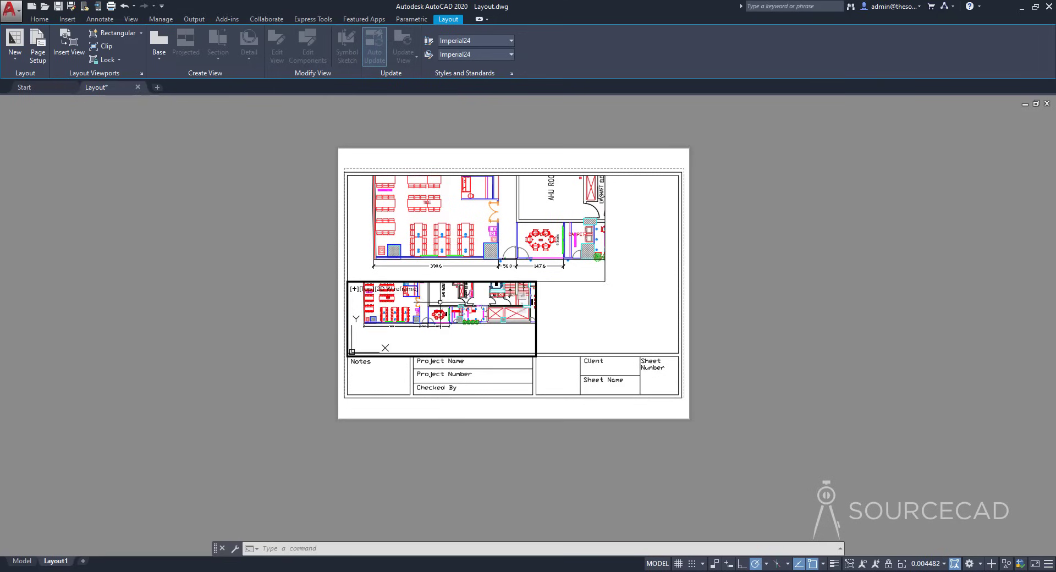
middle_click_drag(440, 302, 436, 314)
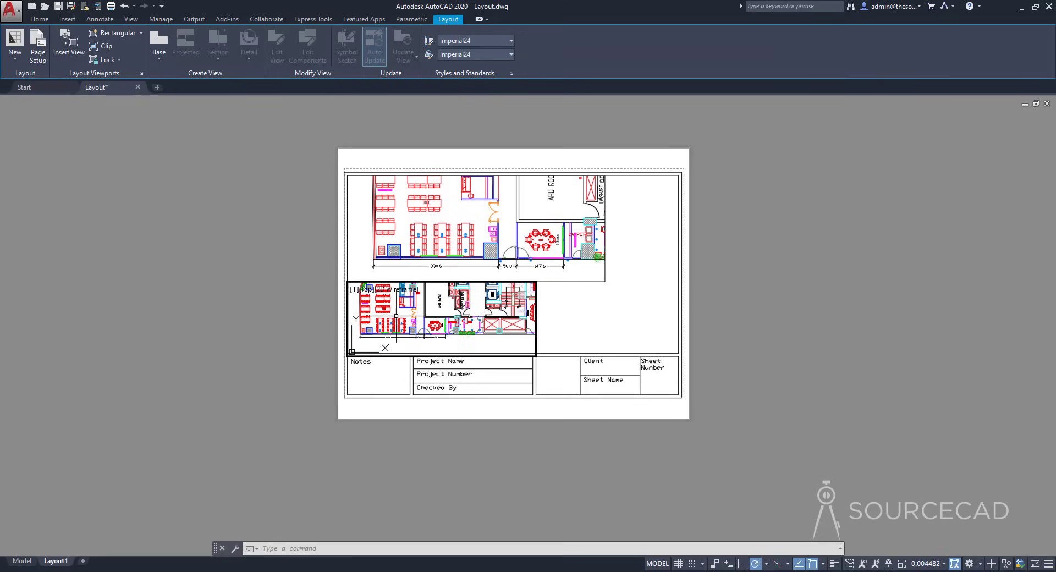
- Zoom the lower viewport to a window around the six-seat meeting room and return to paper space
type("z")
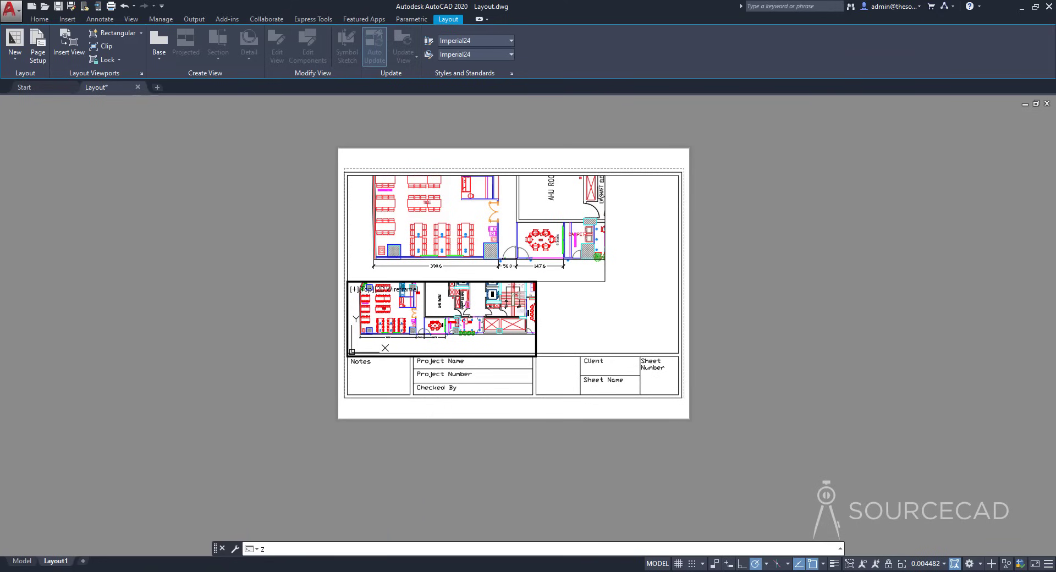
key("Return")
left_click(455, 549)
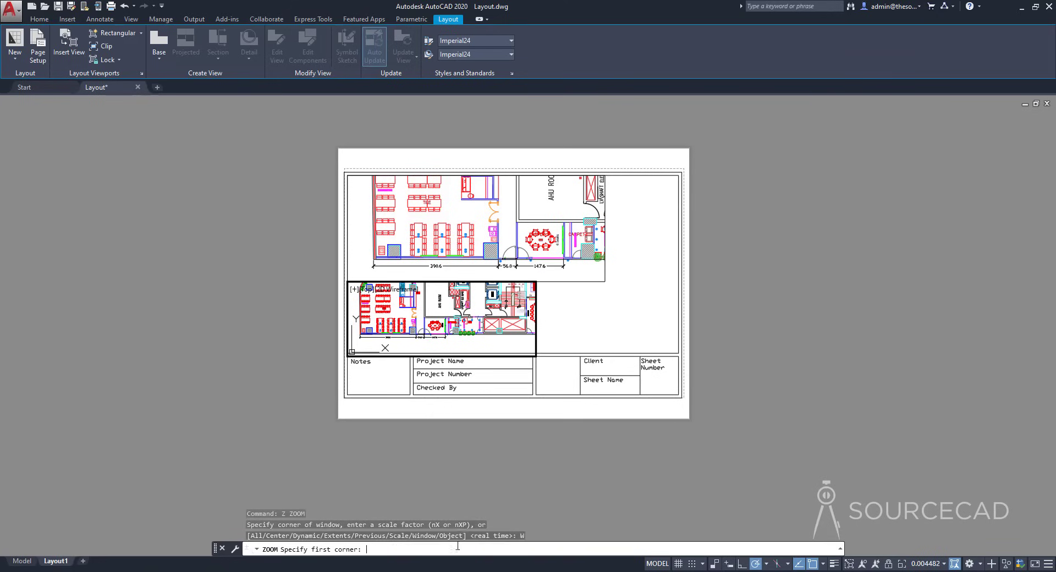
left_click(423, 317)
left_click(466, 347)
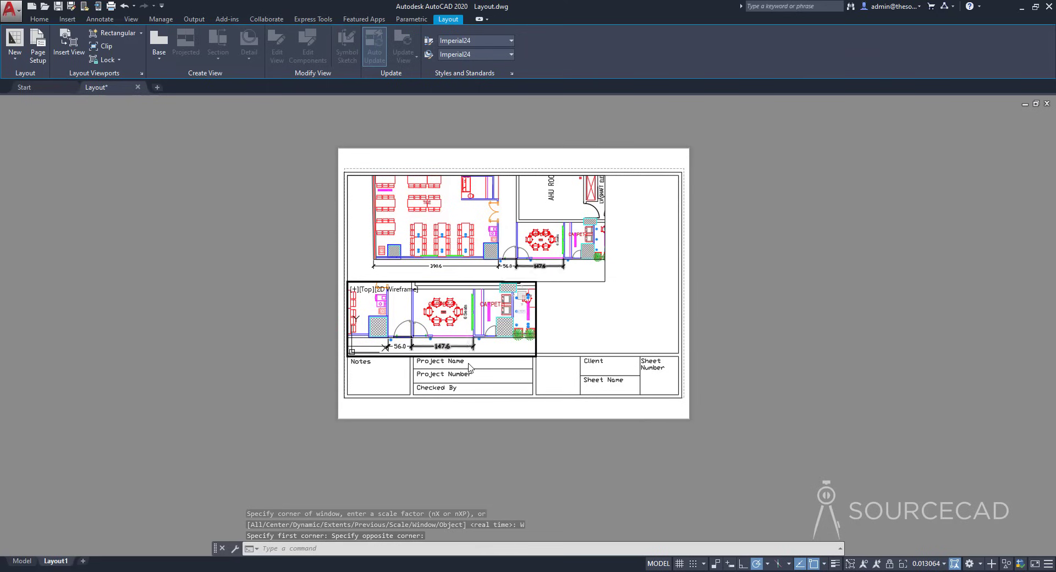
double_click(573, 318)
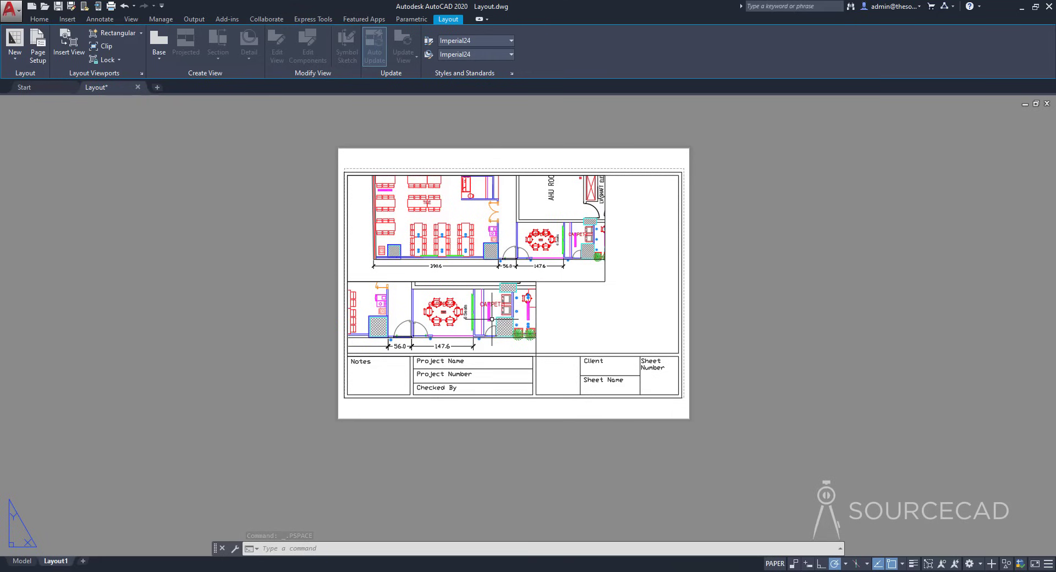
- Check the scale of the upper viewport and of the lower viewport
left_click(572, 281)
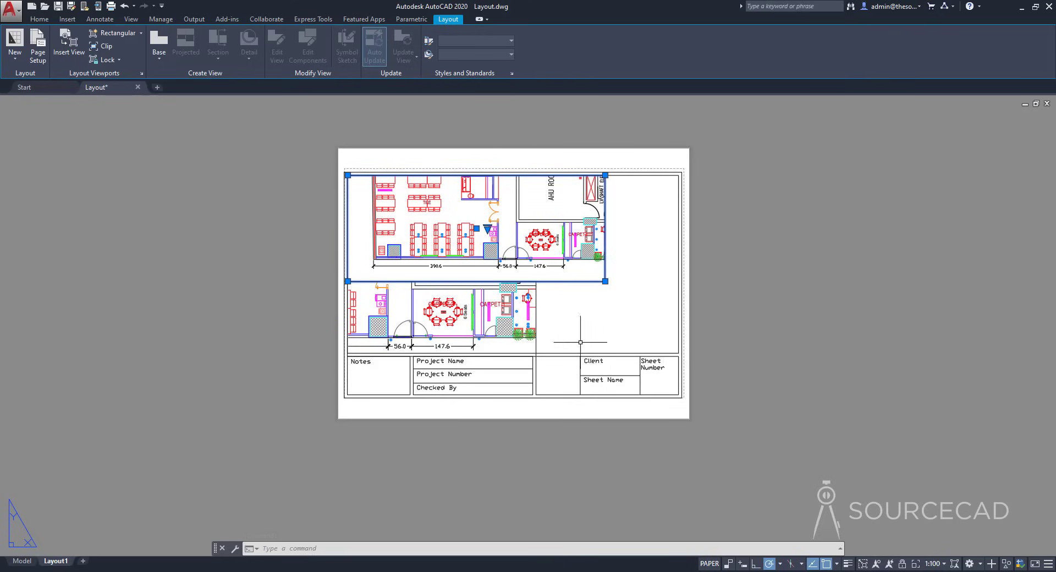
key("Escape")
left_click(537, 343)
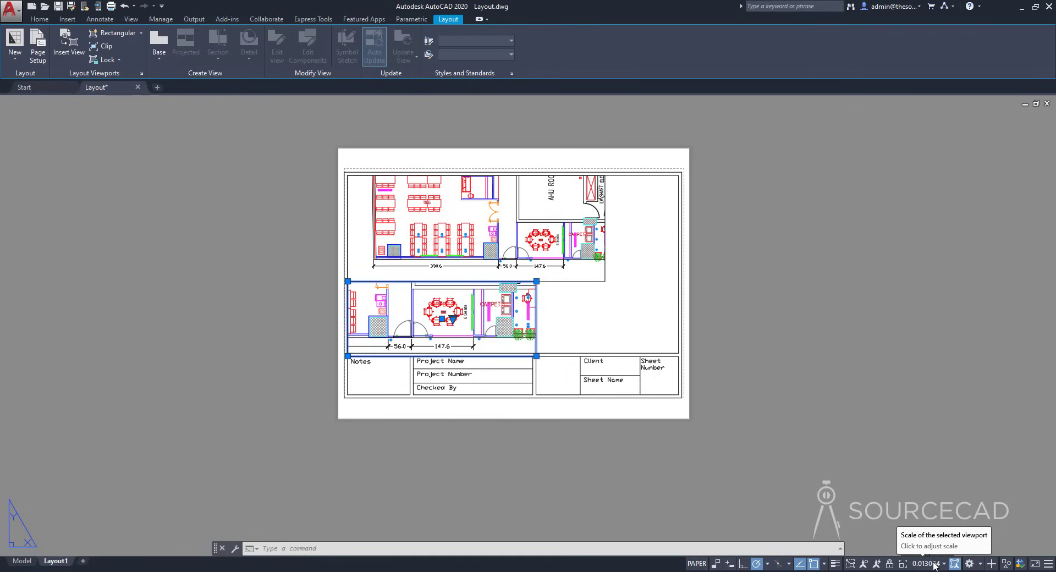
key("Escape")
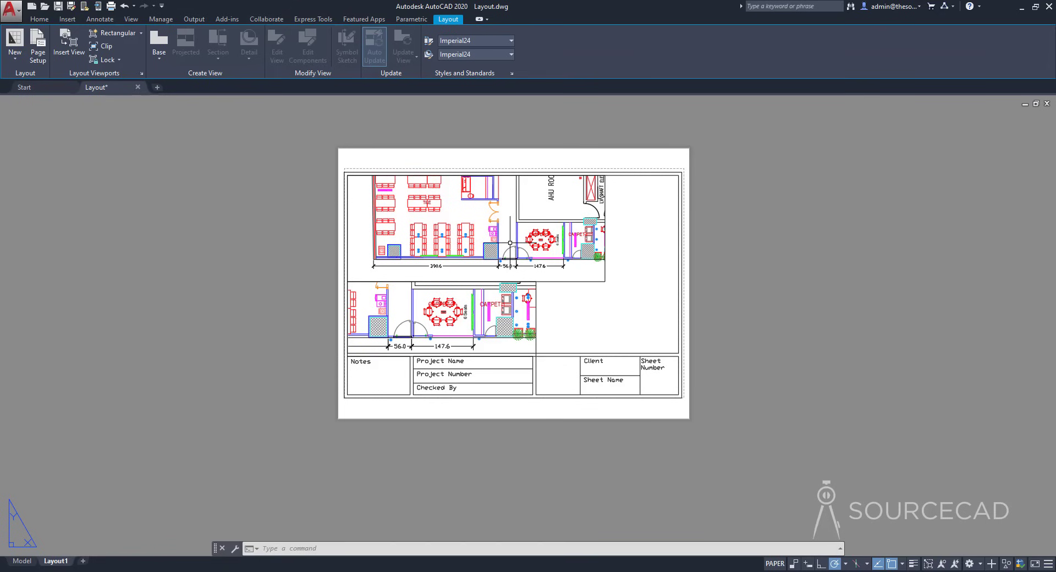
- Turn off object snap and measure with DIST the bottom wall above the 390.6 dimension in the upper viewport
scroll(510, 243, "up", 2)
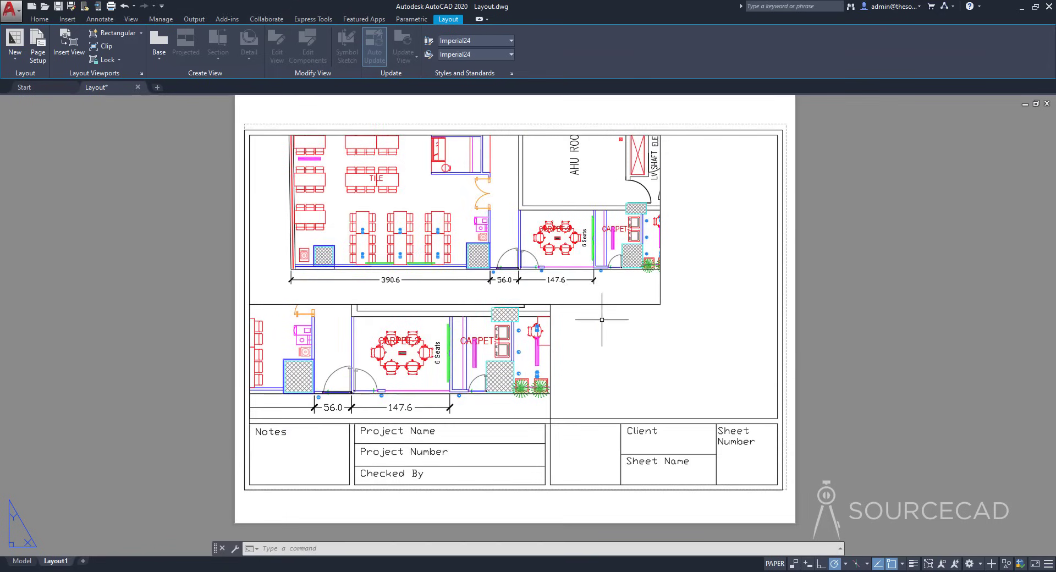
middle_click_drag(608, 314, 591, 364)
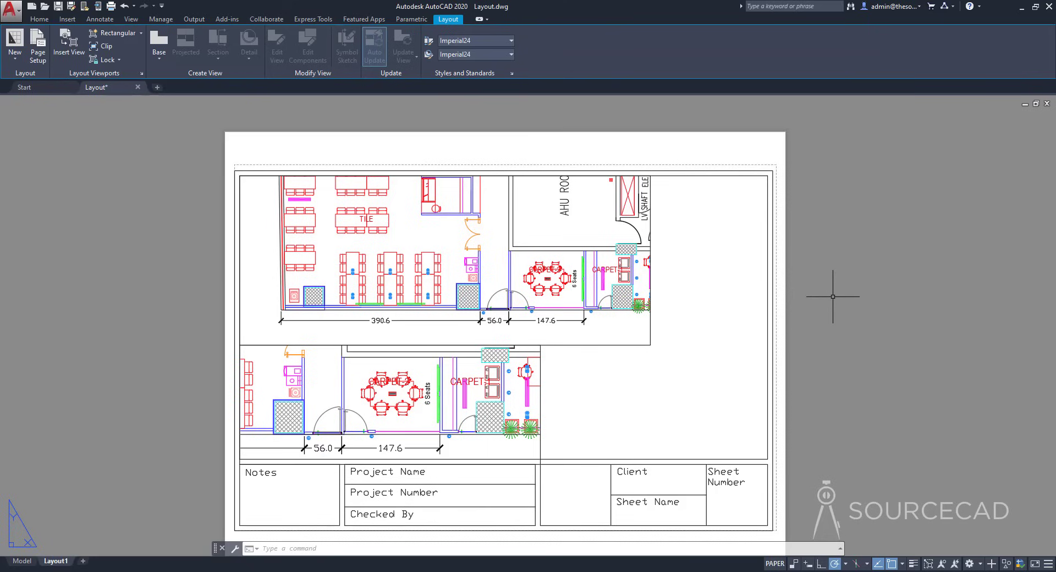
left_click(891, 564)
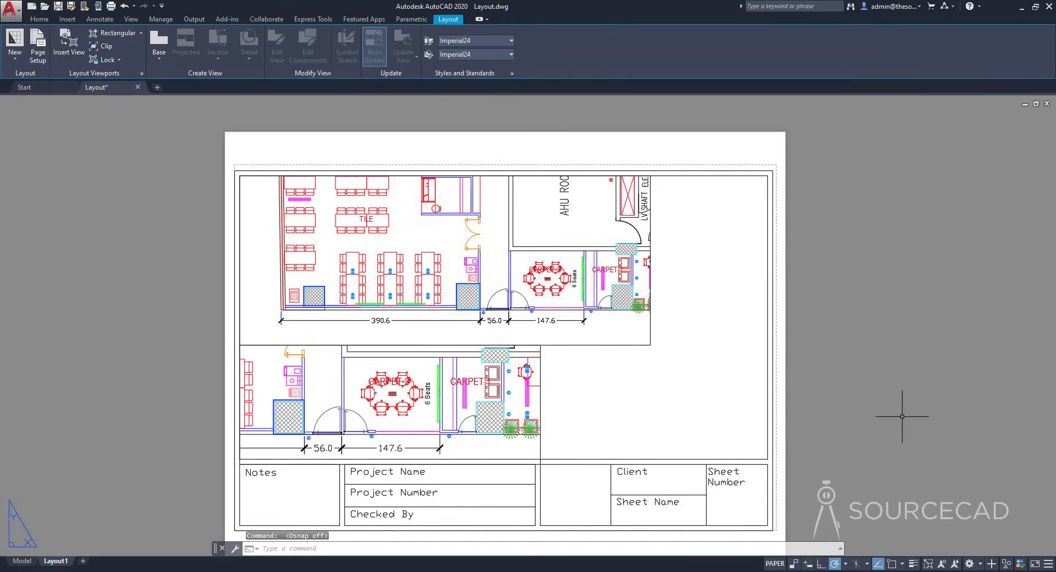
type("DI")
key("Return")
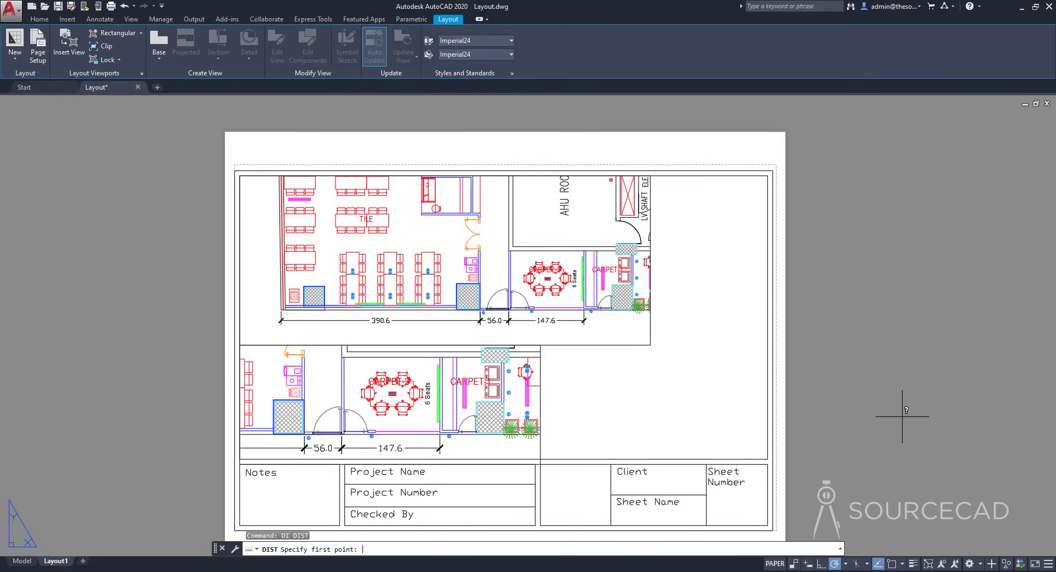
left_click(281, 310)
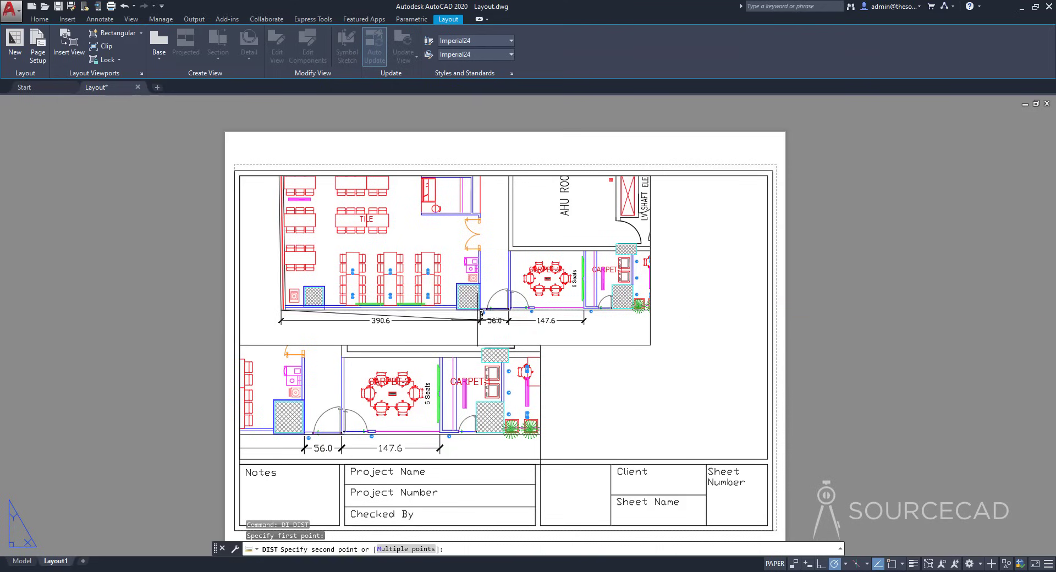
left_click(480, 310)
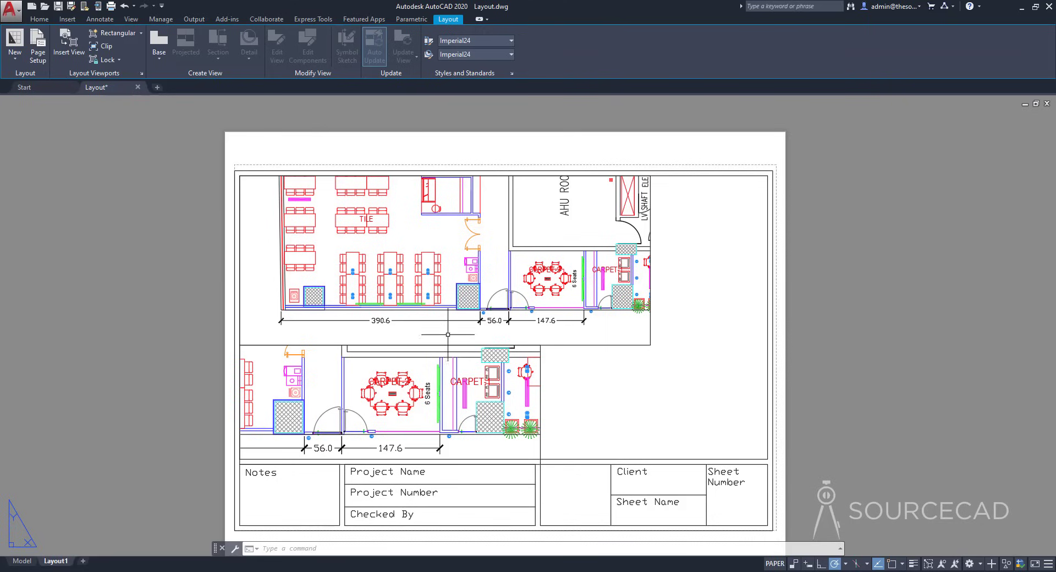
- Turn on object snap and measure with DIST the bottom wall above the 390.6 dimension in the upper viewport, from corner to corner
left_click(892, 564)
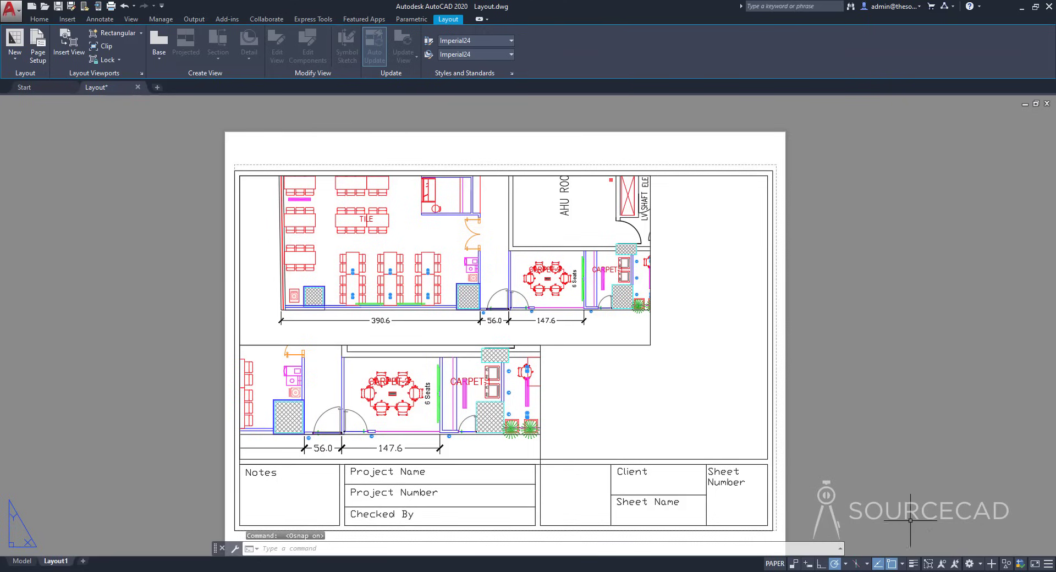
type("di")
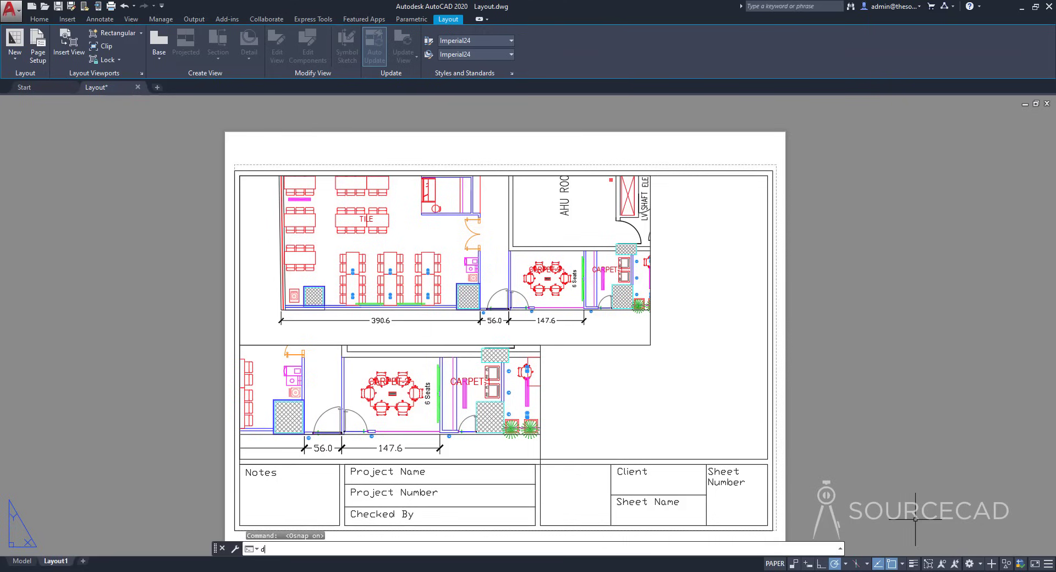
key("Return")
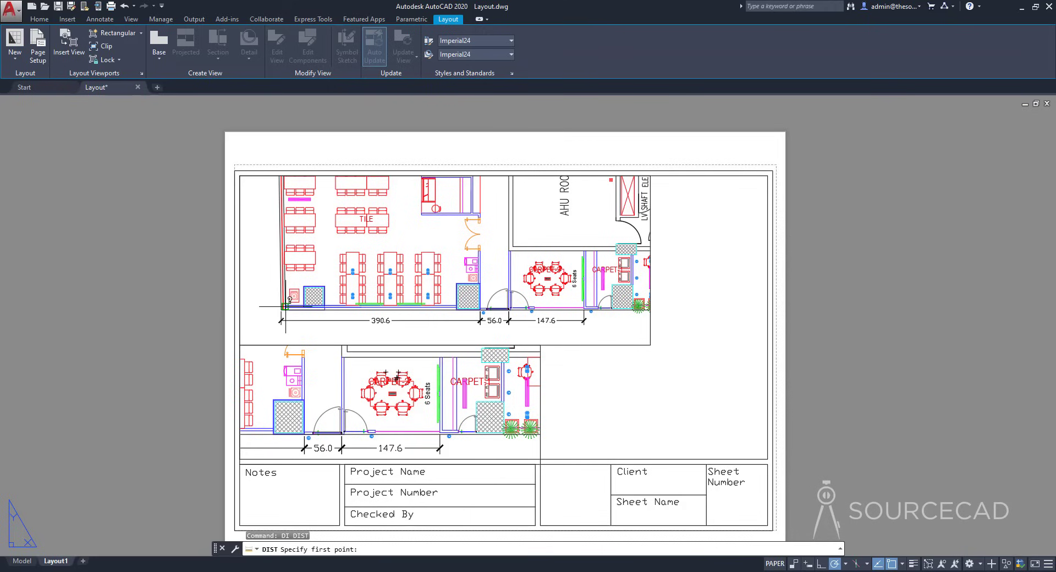
left_click(281, 309)
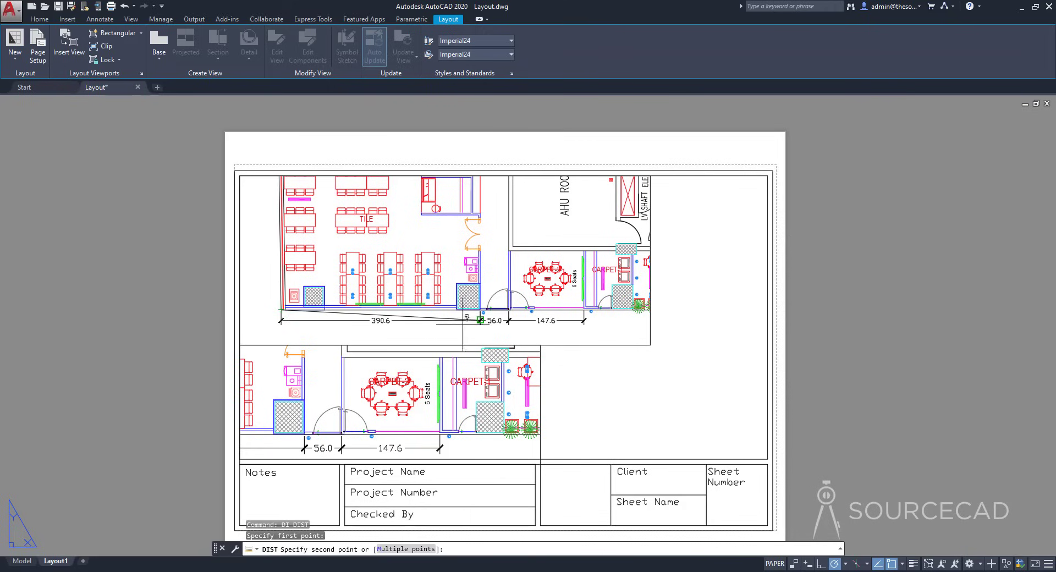
left_click(479, 310)
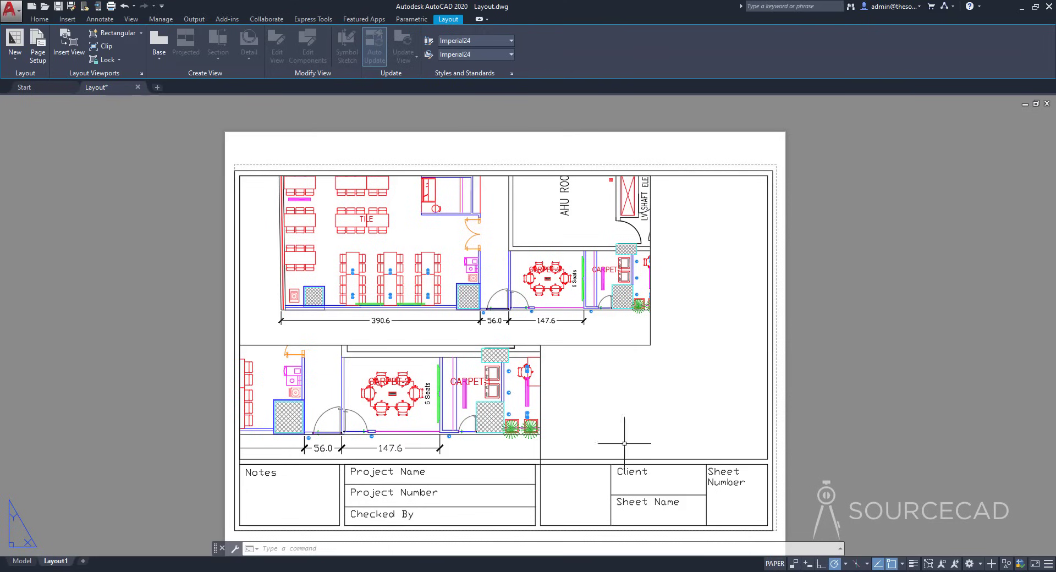
- Activate the lower viewport to check its scale and return to paper space
double_click(397, 431)
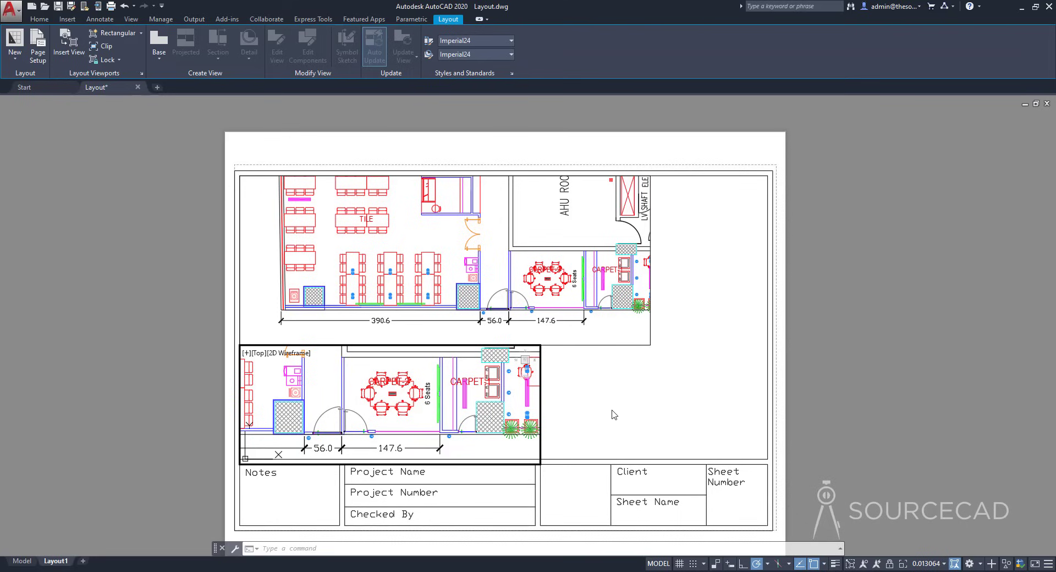
double_click(628, 392)
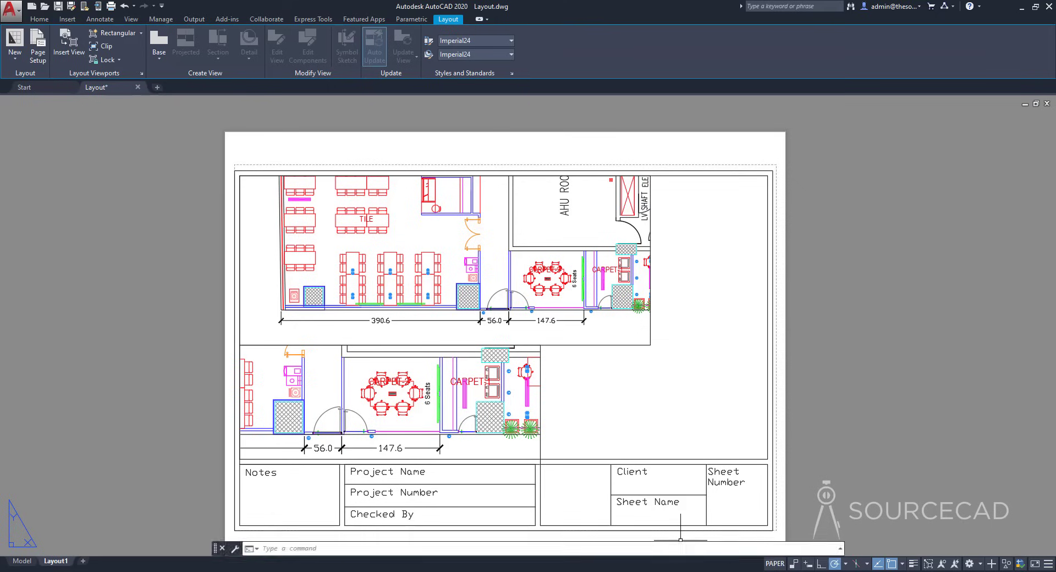
left_click(540, 442)
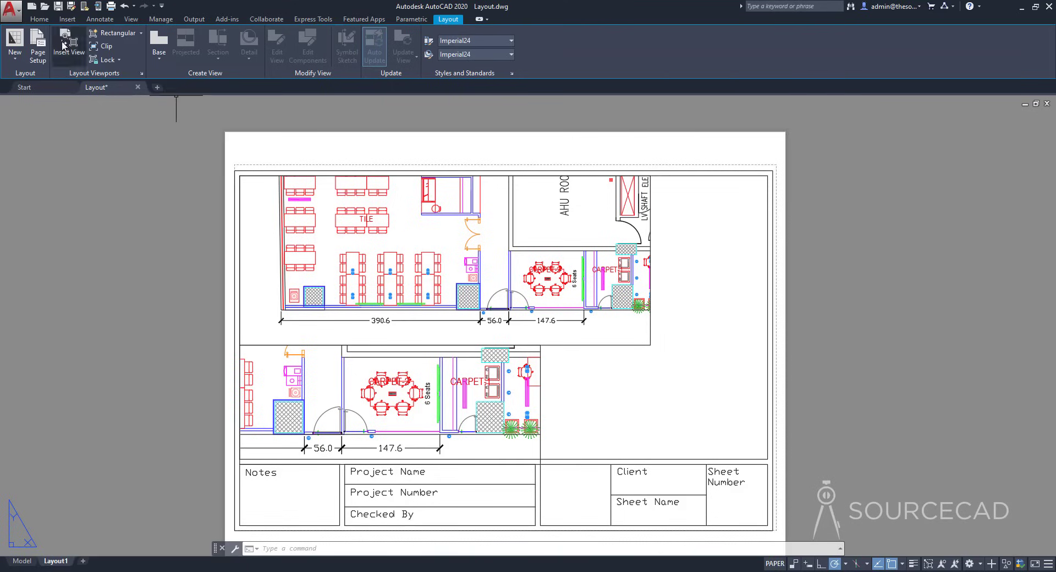
- Change the Standard text style to the simplex.shx font with a height of 0.25 and apply it
left_click(39, 20)
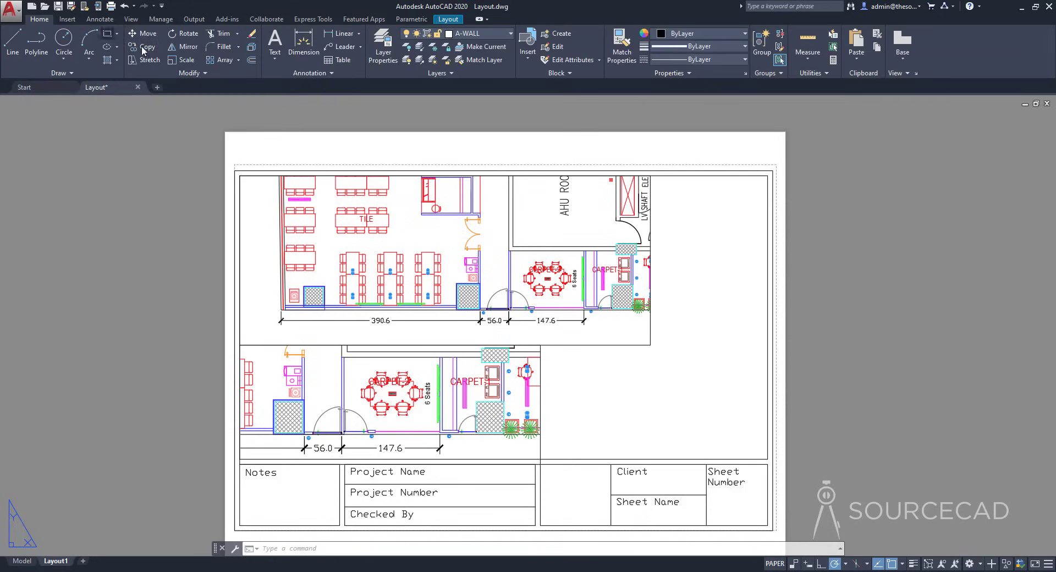
left_click(297, 71)
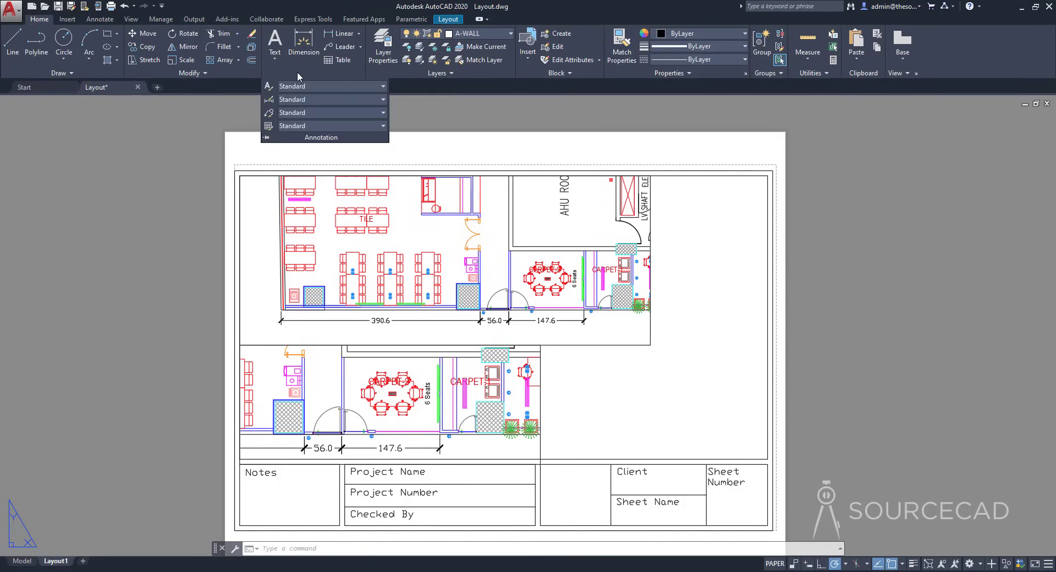
left_click(269, 86)
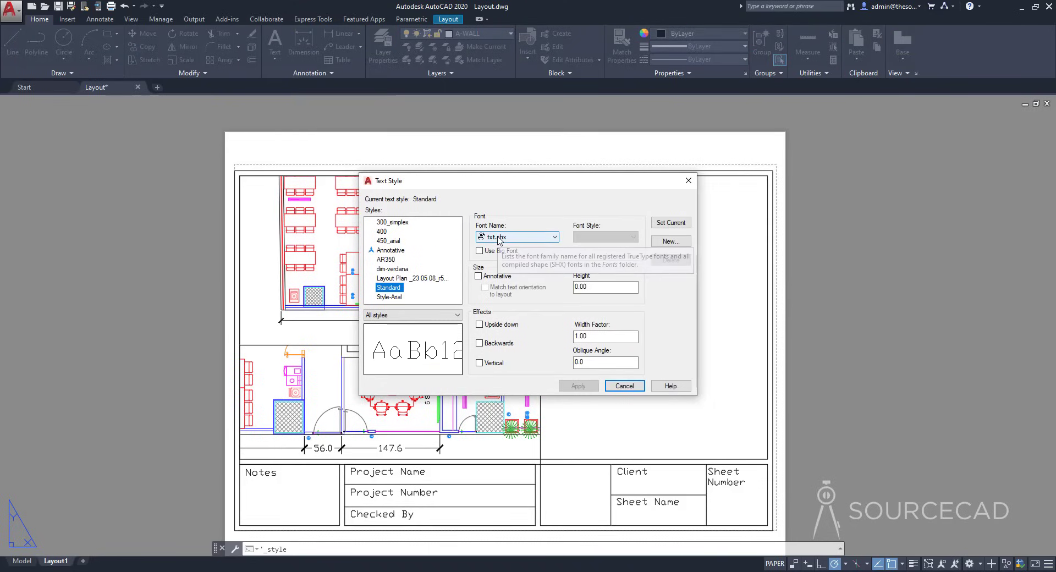
left_click(499, 237)
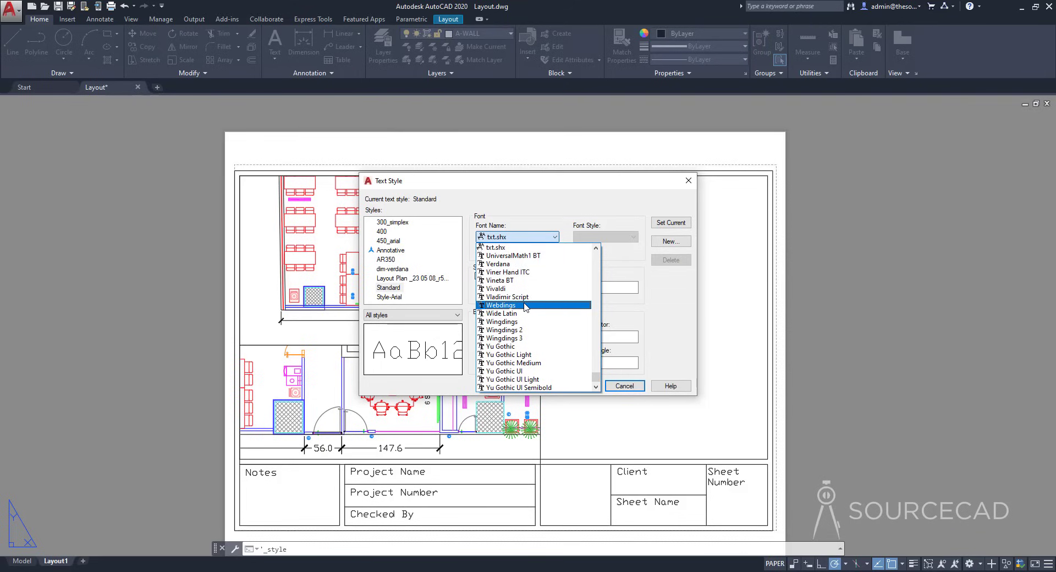
key("s")
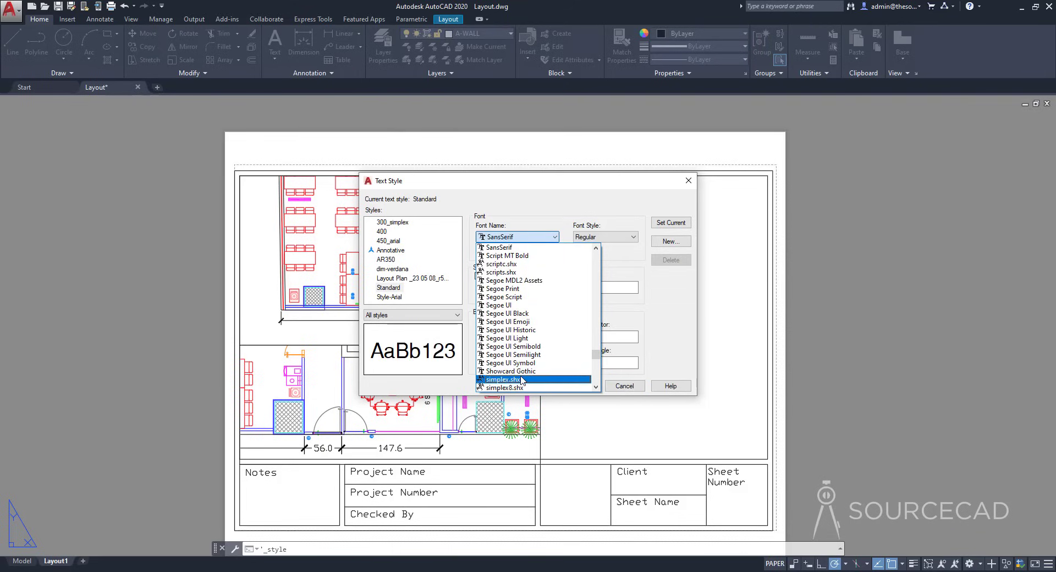
left_click(503, 379)
double_click(579, 286)
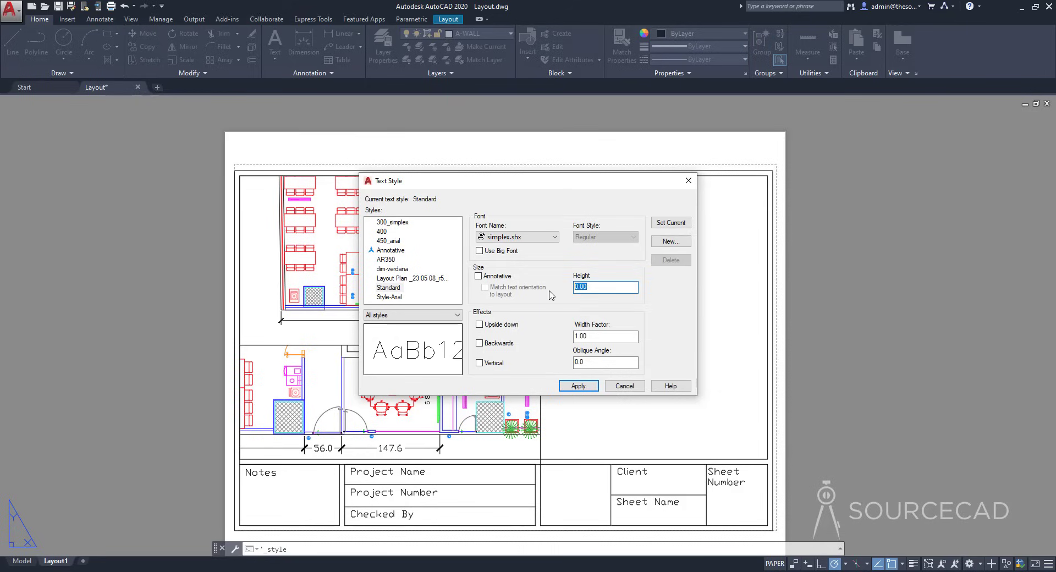
type("0")
left_click(578, 386)
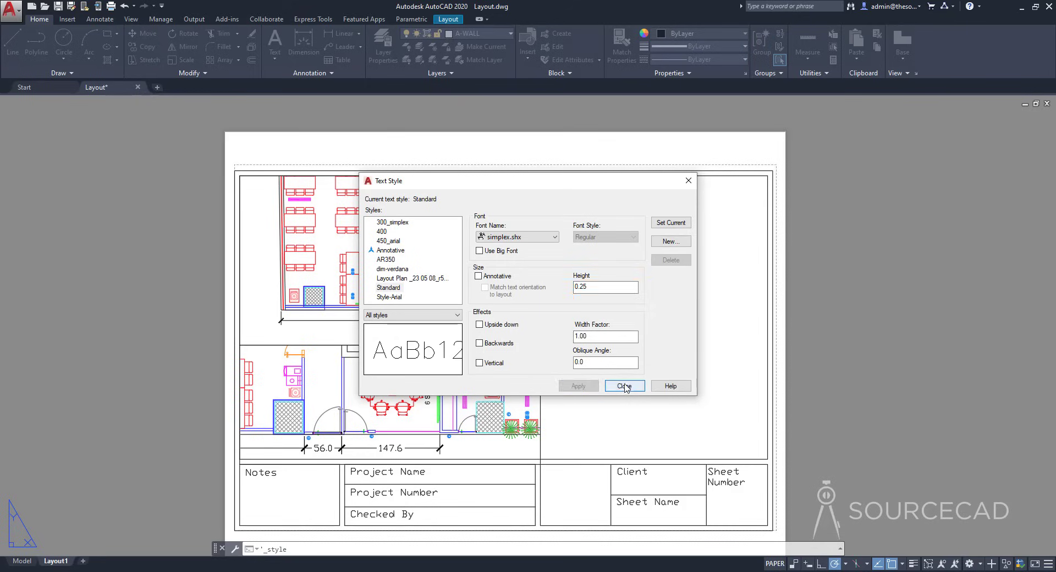
left_click(624, 385)
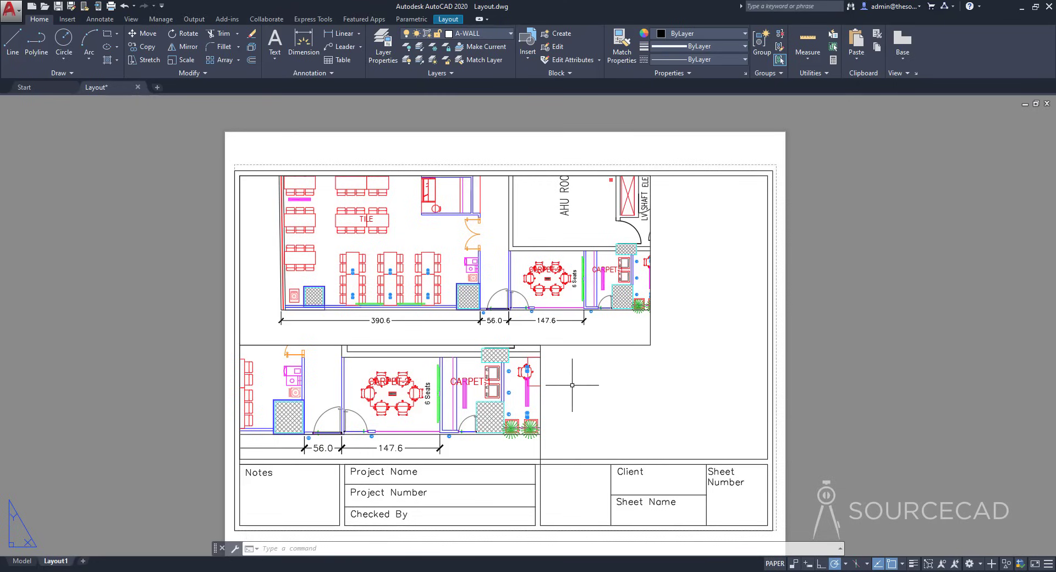
- Insert an Object field with the upper viewport's Custom scale in the Use scale name format and place it beside that viewport
type("FIELD")
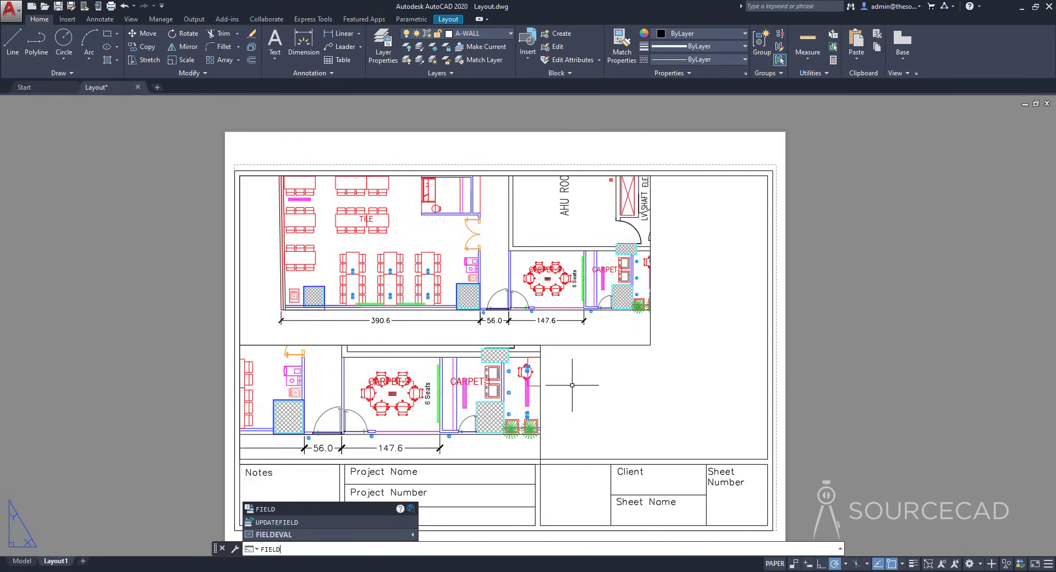
key("Return")
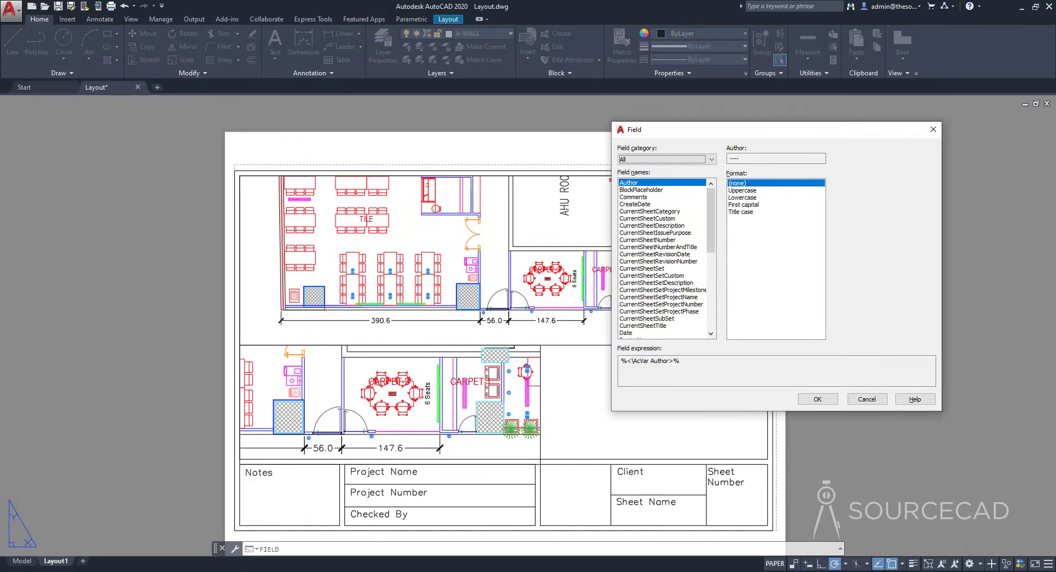
left_click(630, 160)
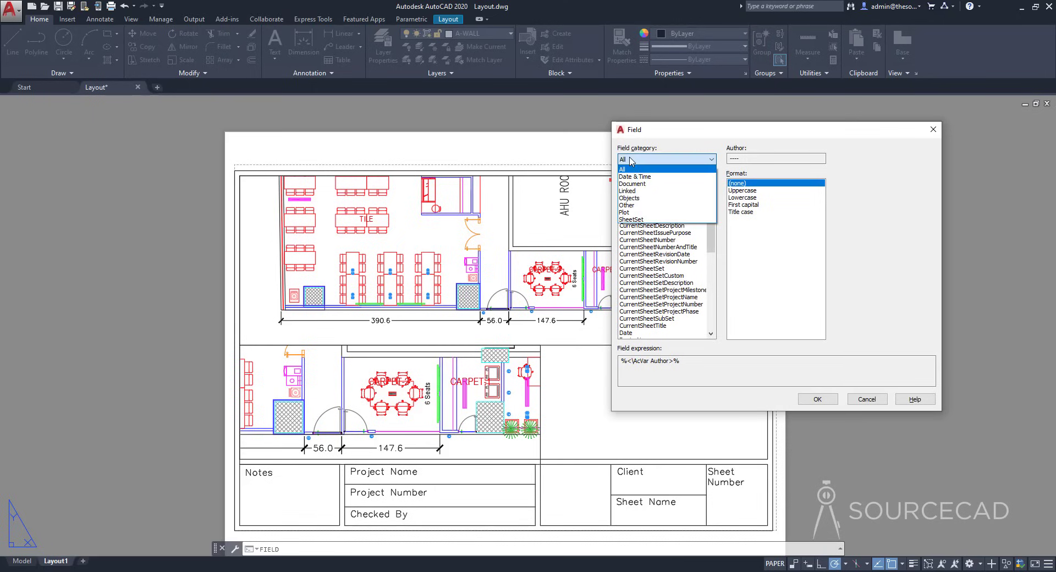
left_click(647, 198)
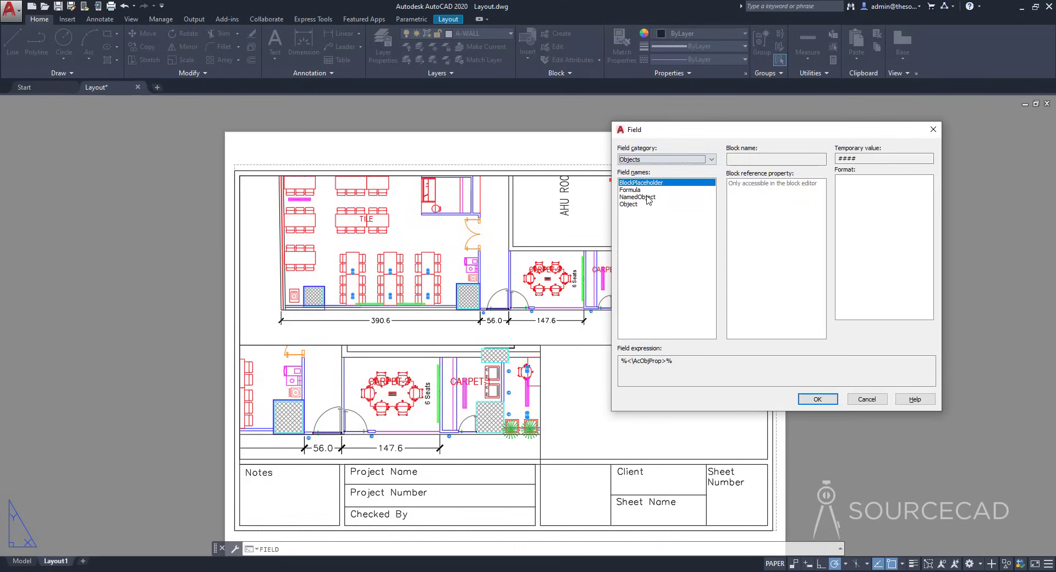
left_click(632, 204)
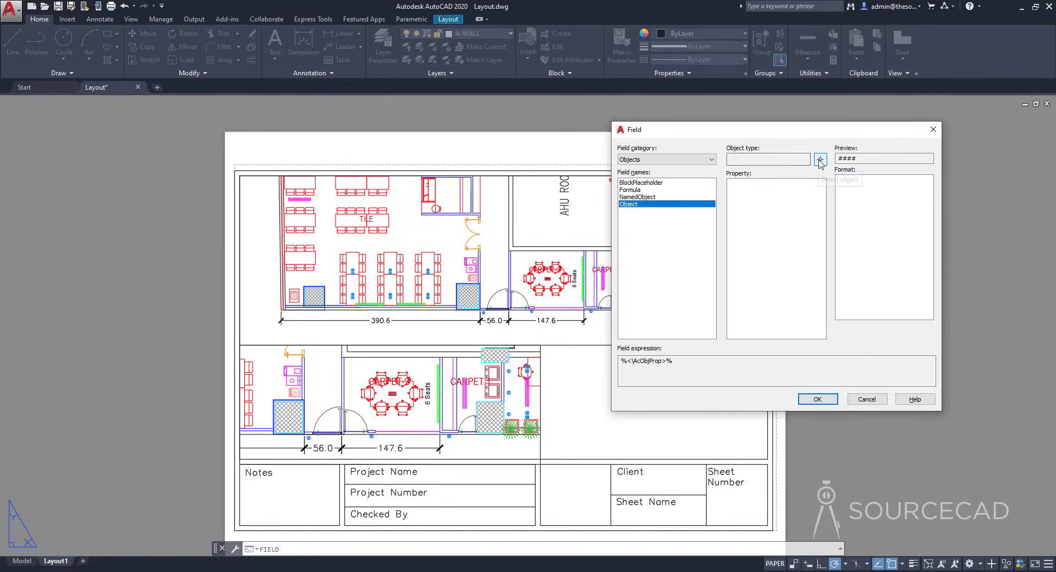
left_click(820, 159)
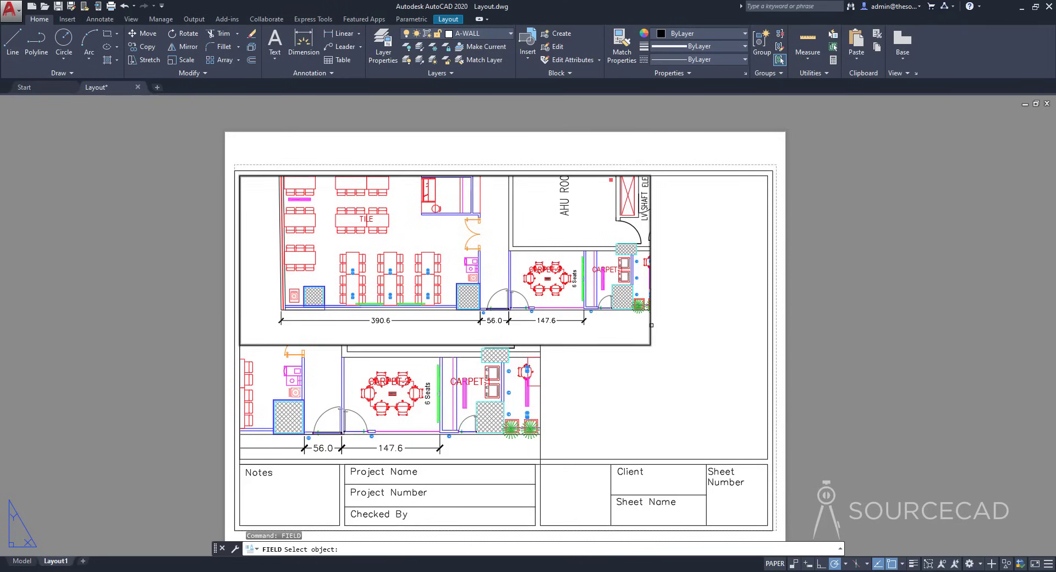
left_click(650, 330)
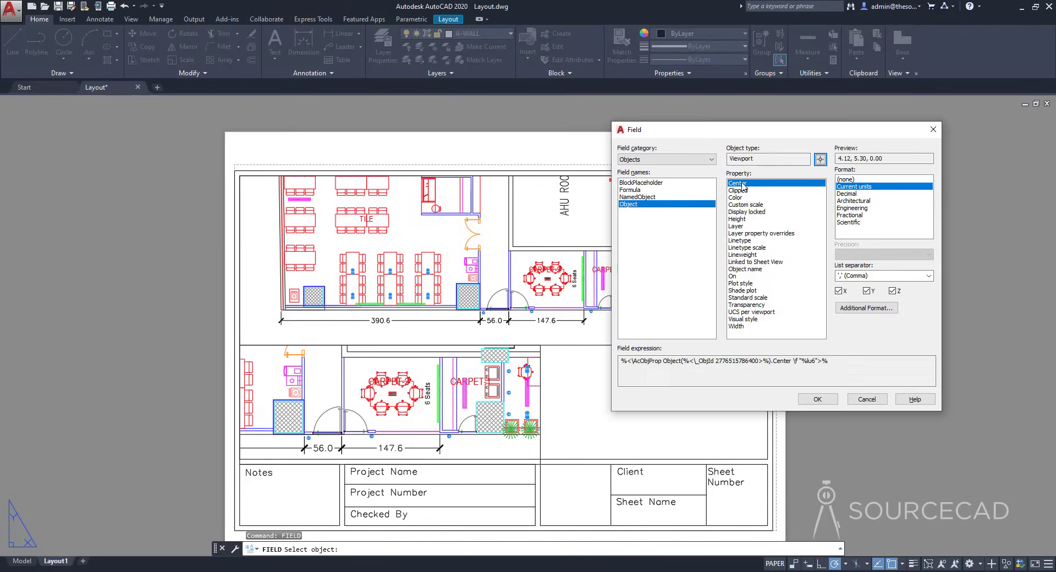
left_click(744, 205)
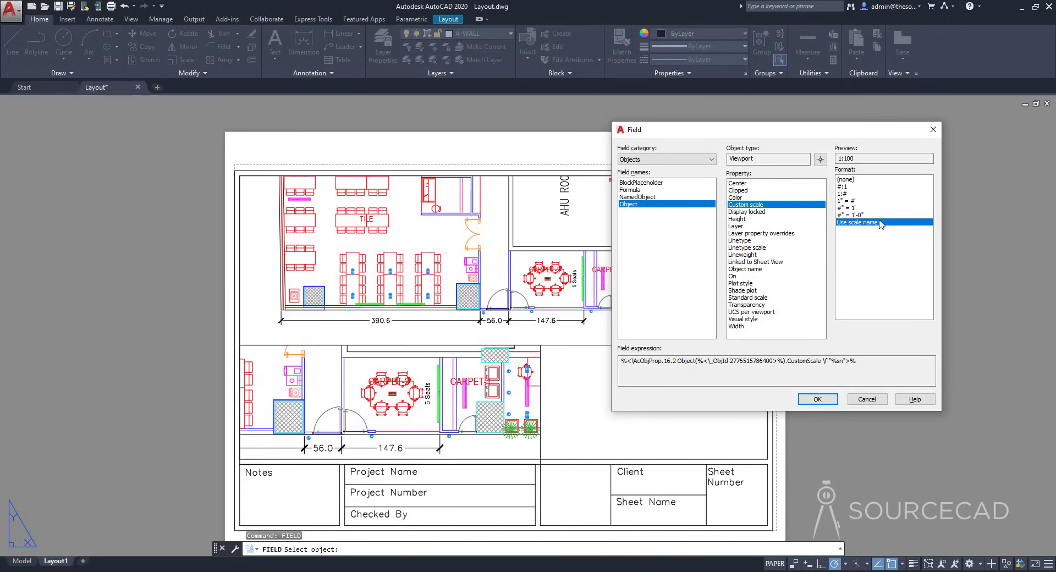
left_click(817, 399)
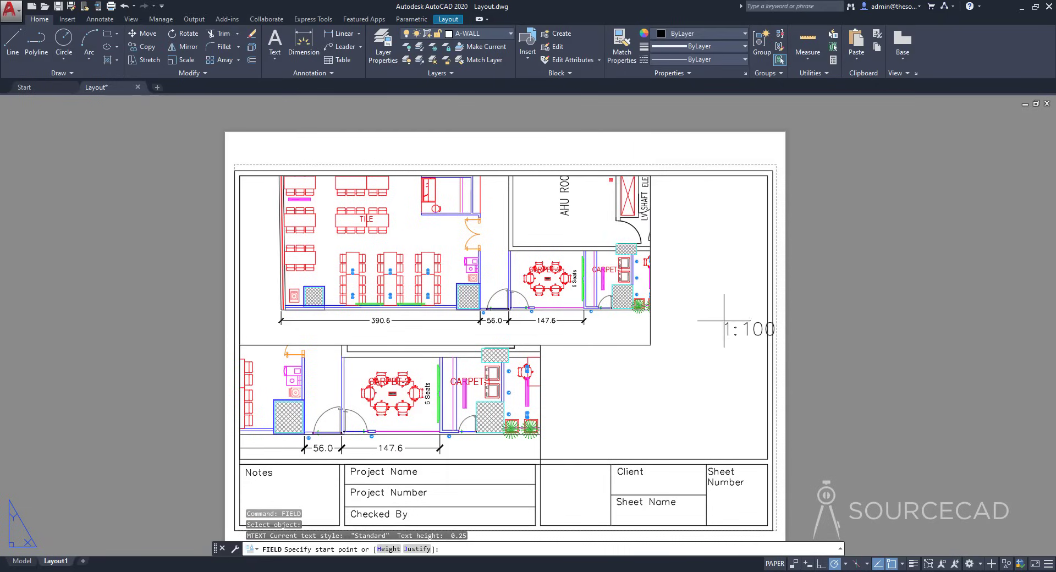
left_click(681, 262)
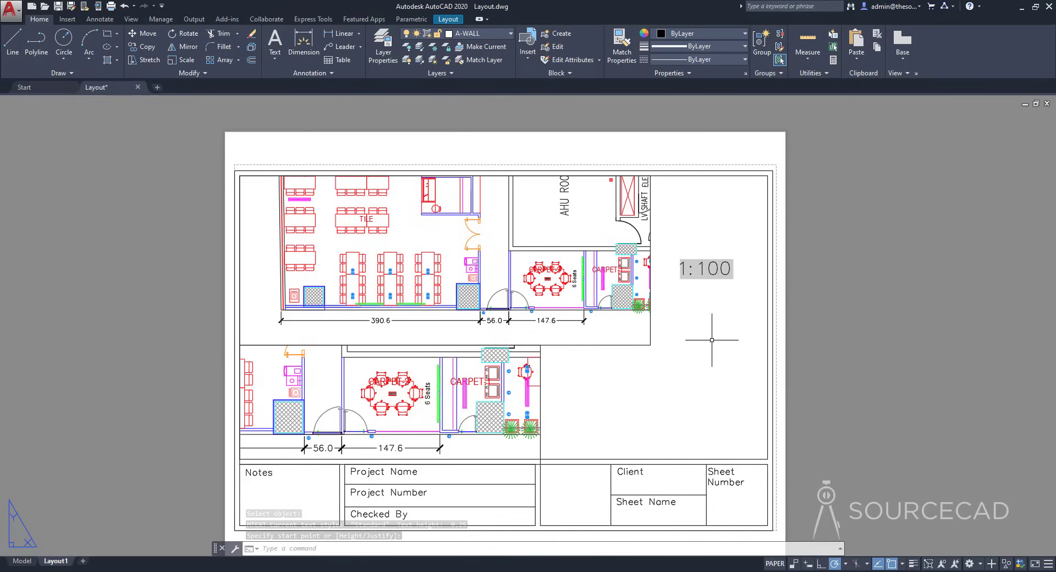
- Insert an Object field with the lower viewport's Custom scale in the Use scale name format and place it beside that viewport
type("field")
key("Return")
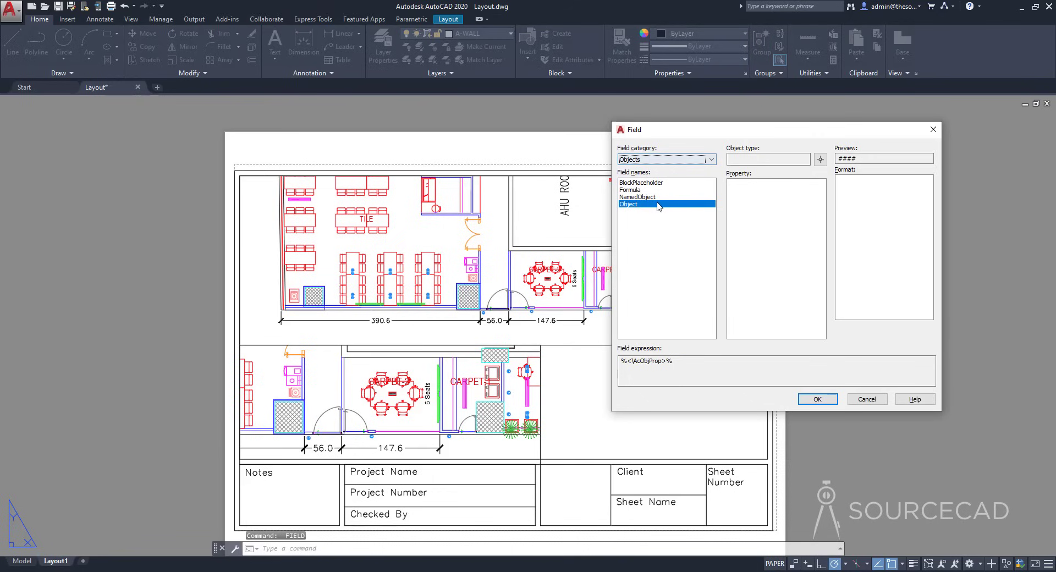
left_click(820, 159)
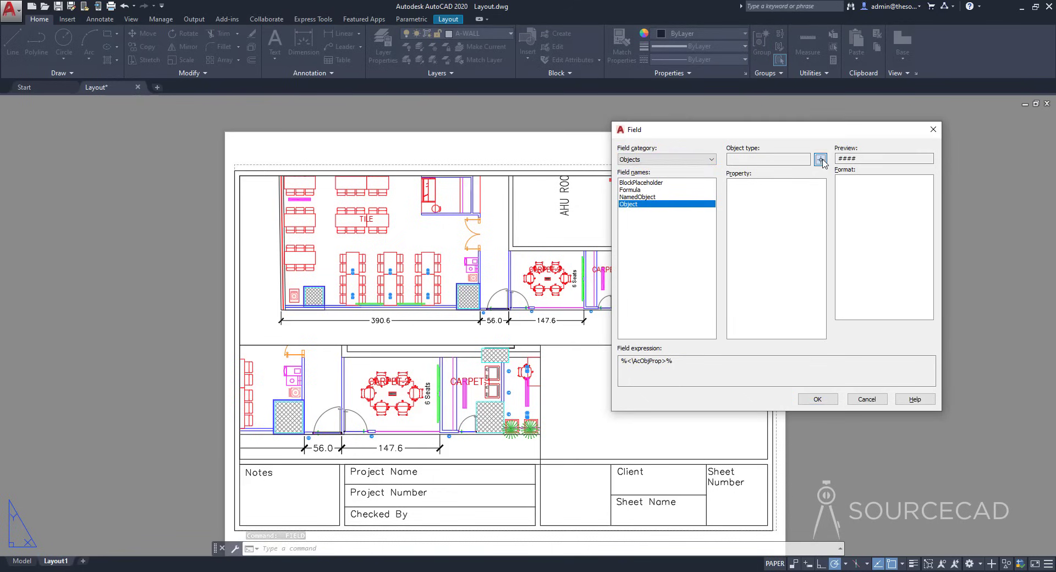
left_click(559, 442)
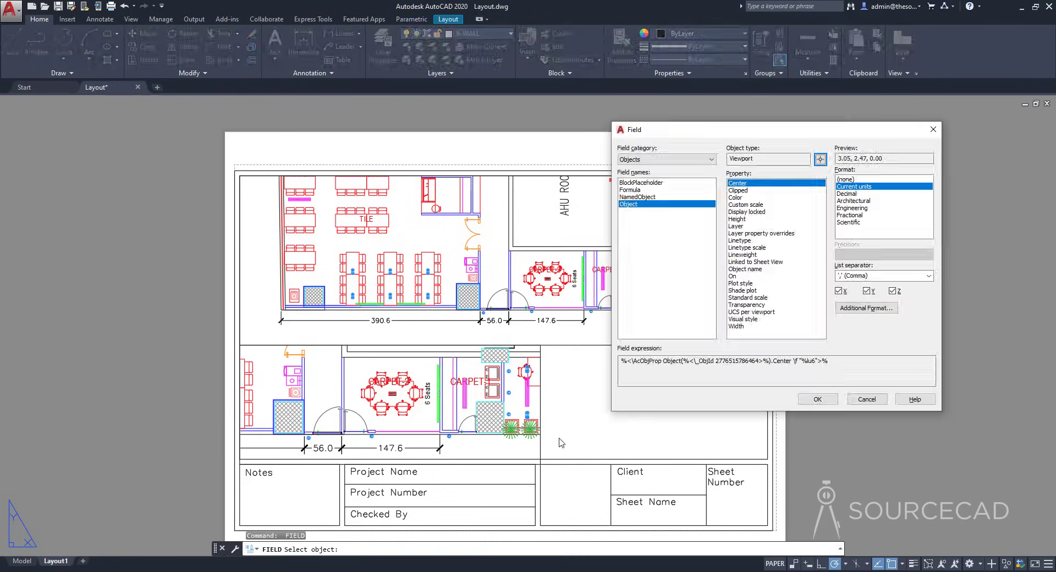
left_click(753, 205)
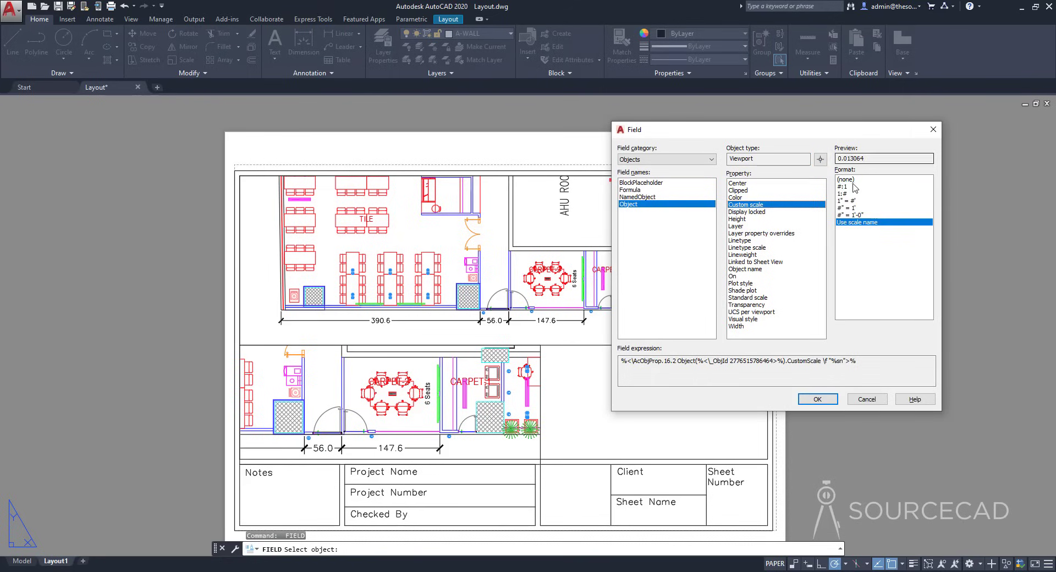
left_click(817, 399)
left_click(550, 404)
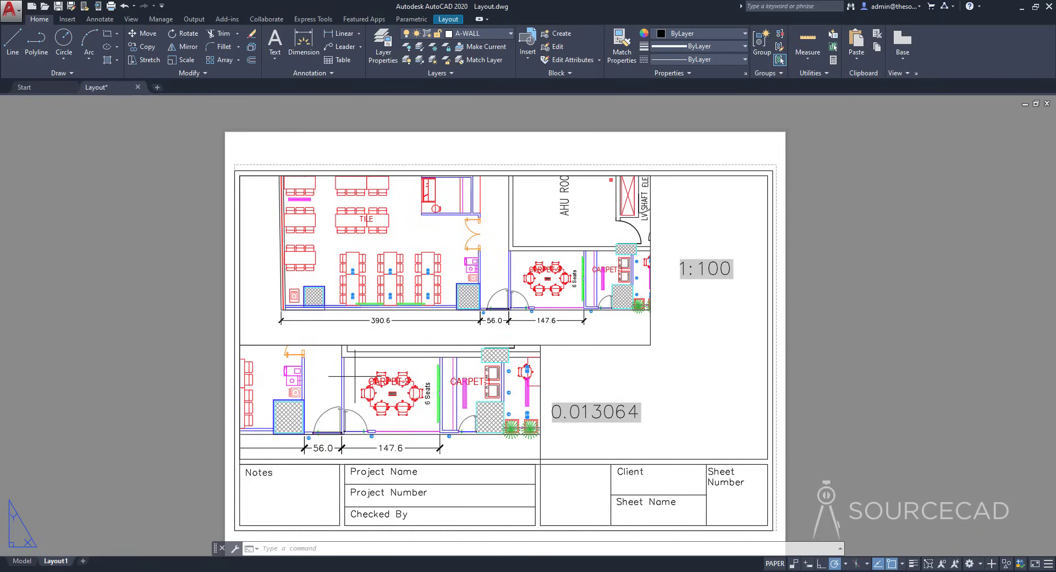
- Set the lower viewport's scale to 1:50 and reposition its view to include the 56.0 and 147.6 dimensions below the meeting room
double_click(354, 376)
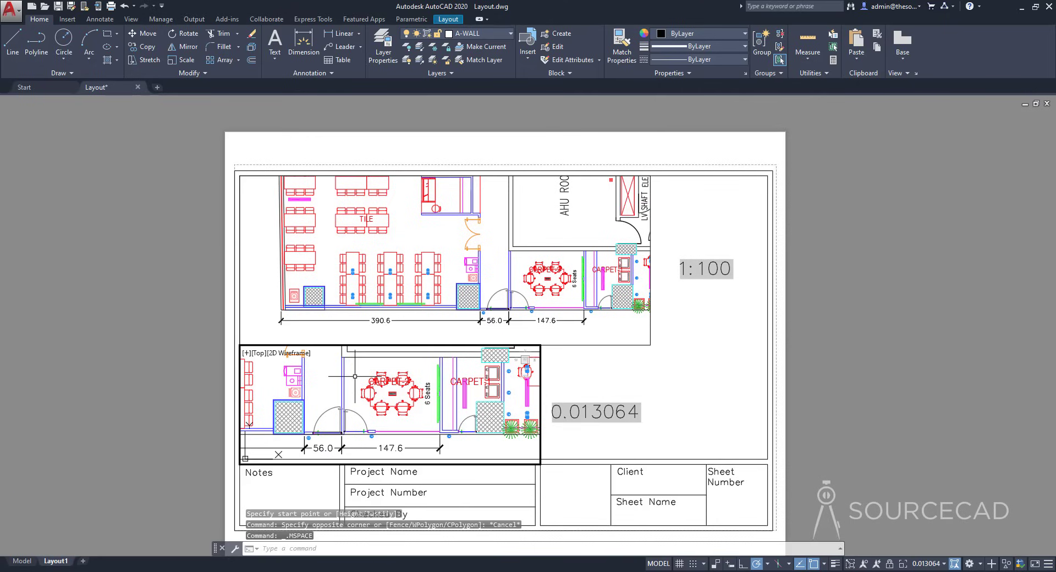
left_click(933, 564)
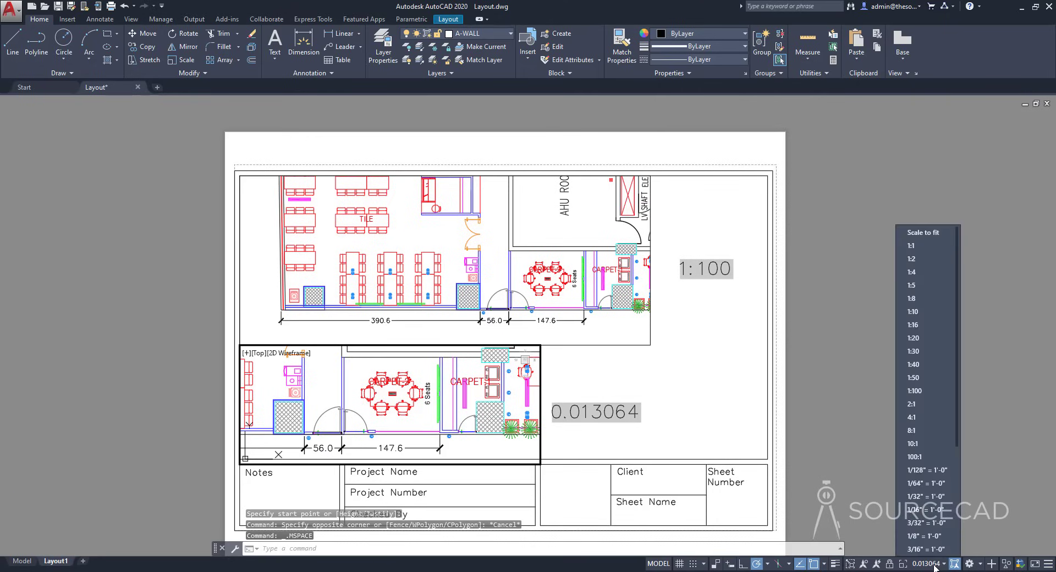
left_click(926, 376)
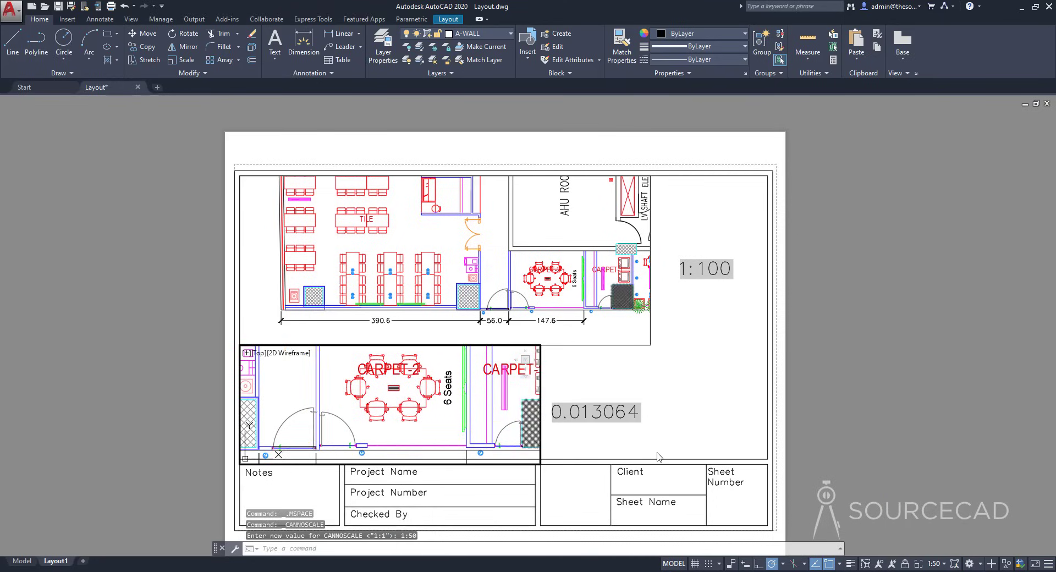
middle_click_drag(478, 386, 463, 361)
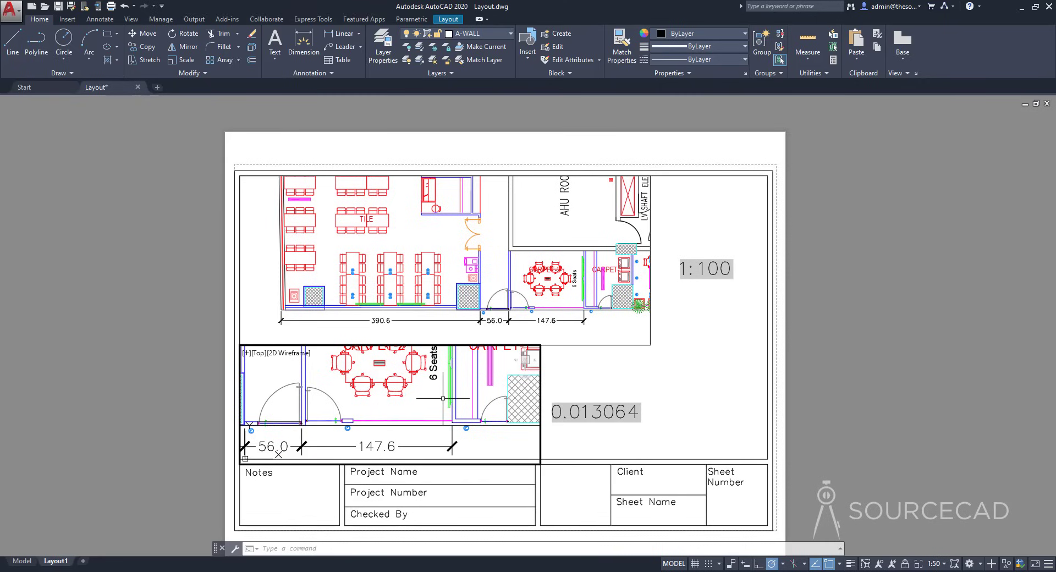
- Reset the lower viewport's scale to 1:50, return to paper space, and regenerate the drawing to update its scale field
scroll(443, 398, "down", 2)
scroll(442, 396, "up", 2)
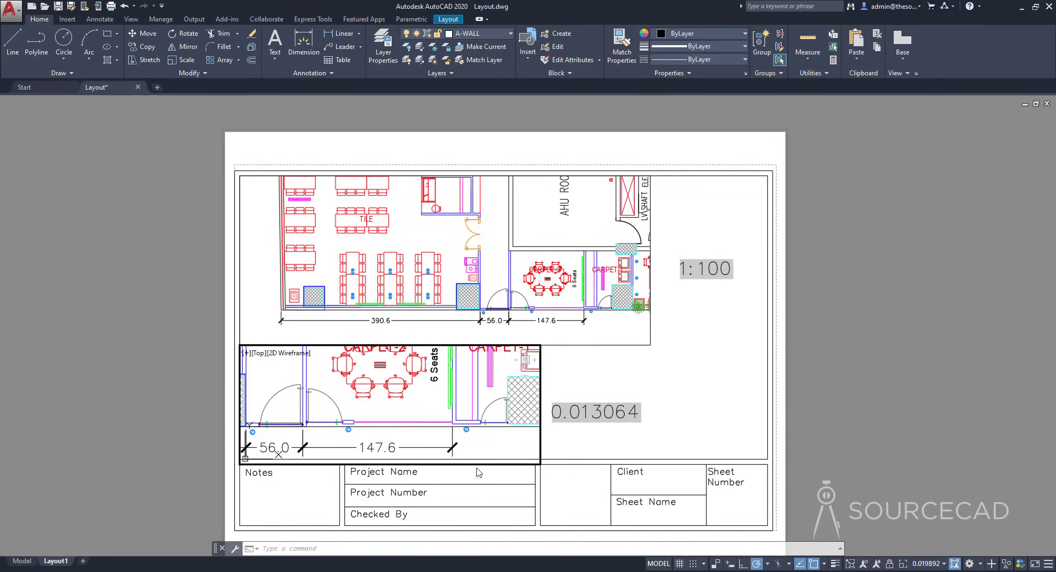
left_click(941, 564)
left_click(925, 378)
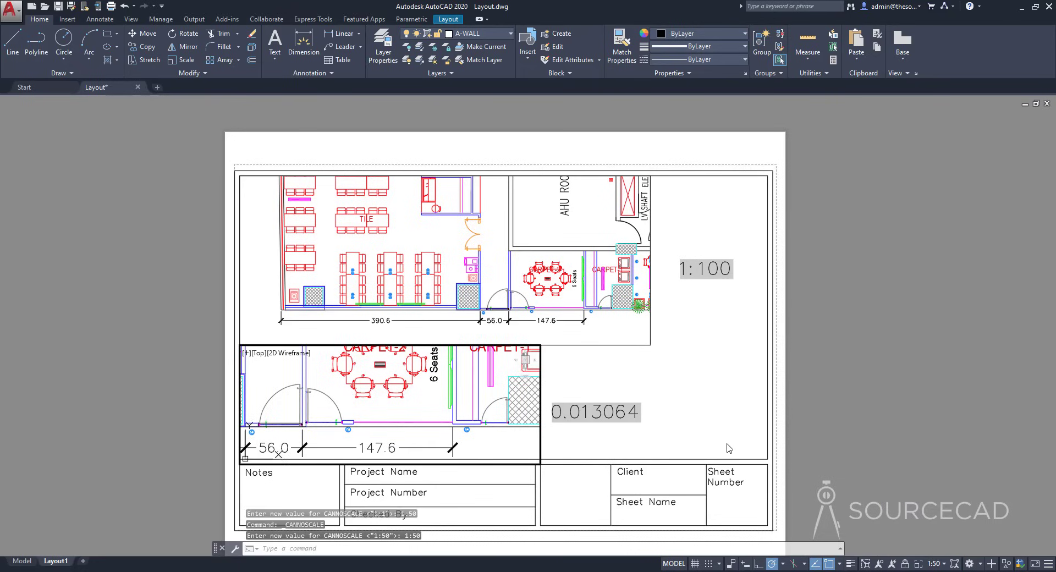
double_click(684, 379)
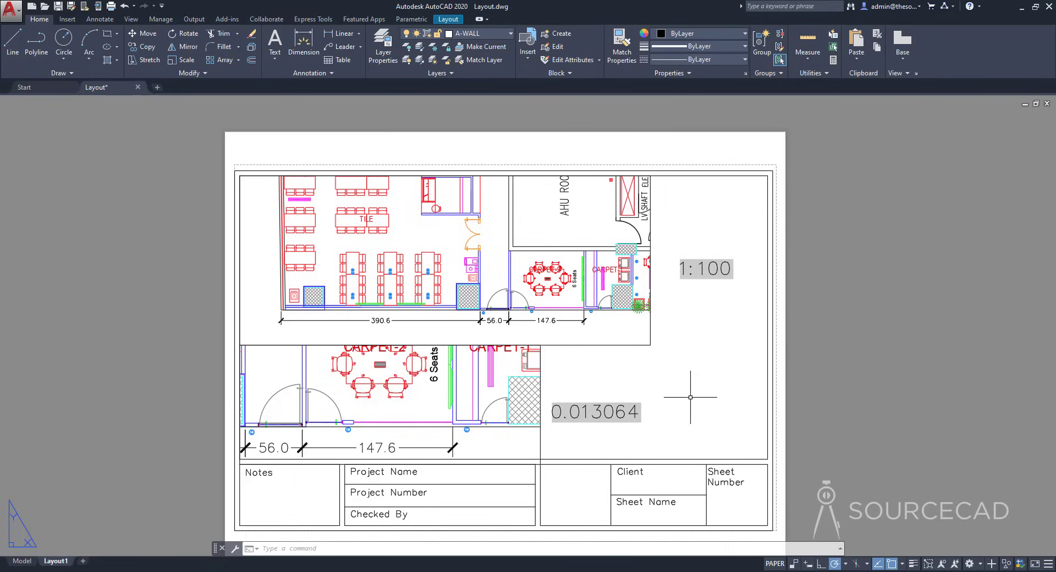
type("RE")
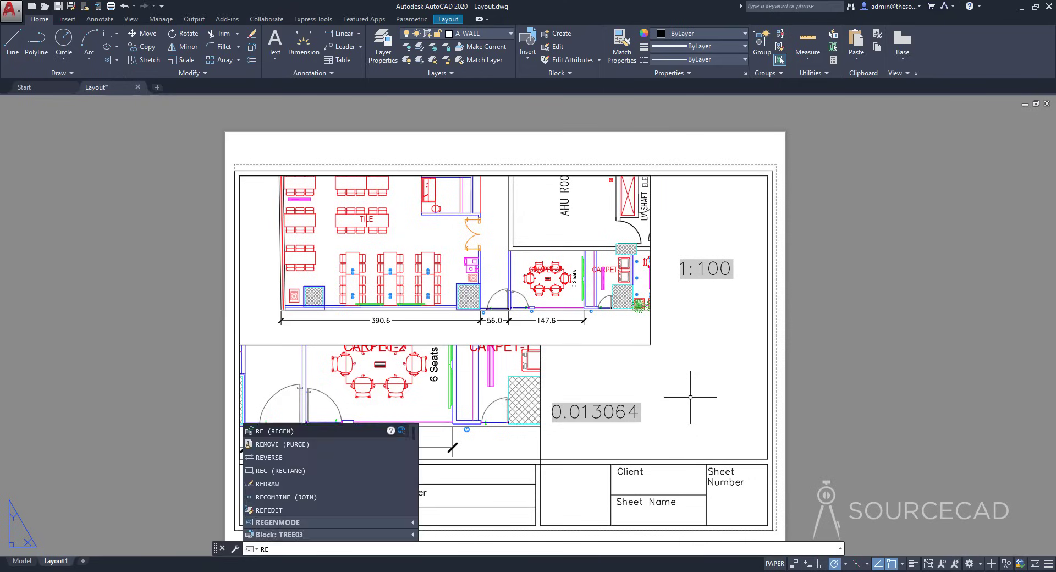
key("Return")
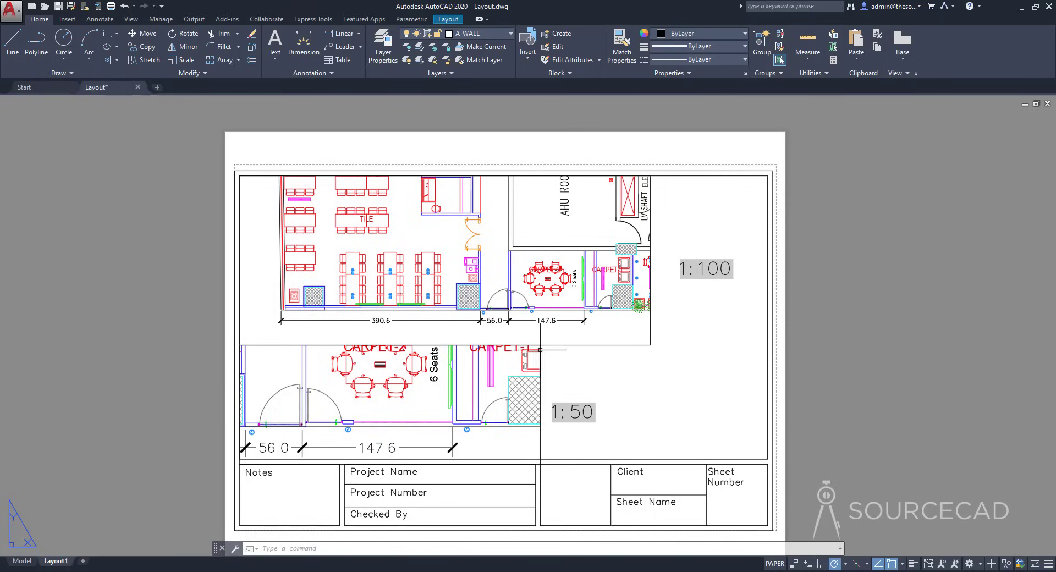
- Set Display locked to Yes for the lower viewport, then toggle its lock off and on again
left_click(540, 442)
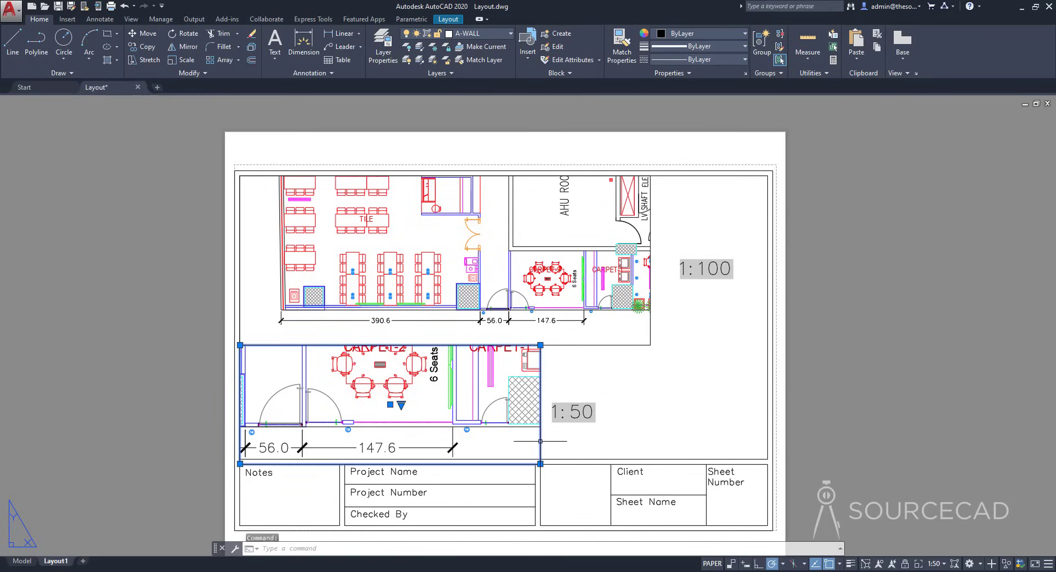
right_click(623, 381)
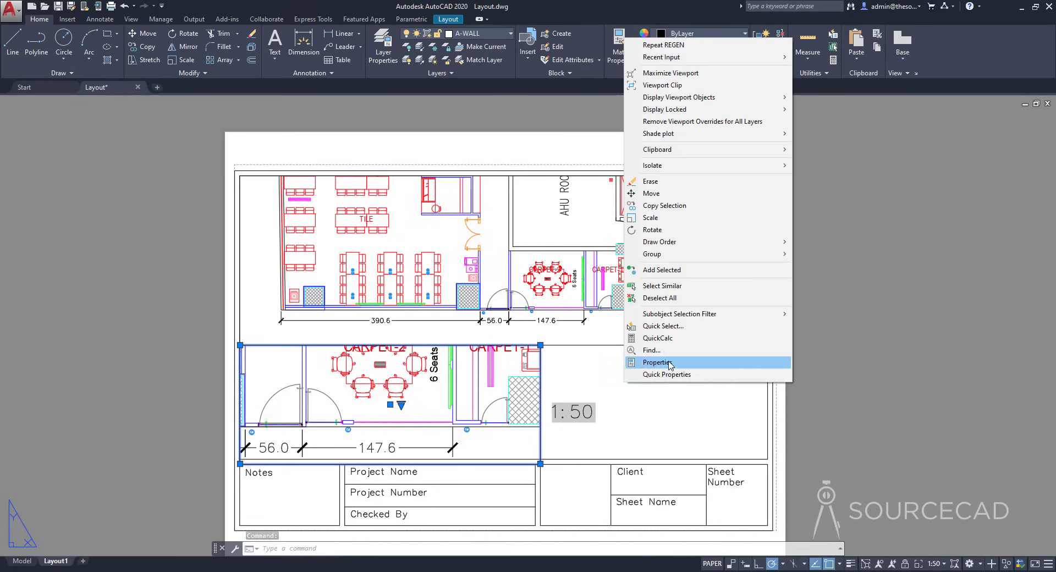
left_click(668, 360)
scroll(573, 342, "down", 2)
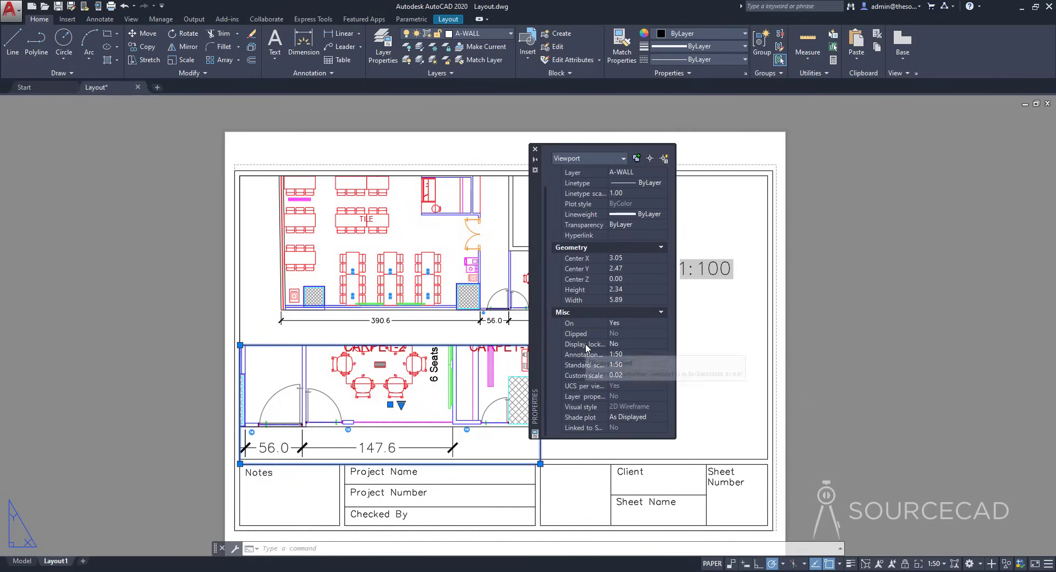
left_click(633, 344)
left_click(637, 355)
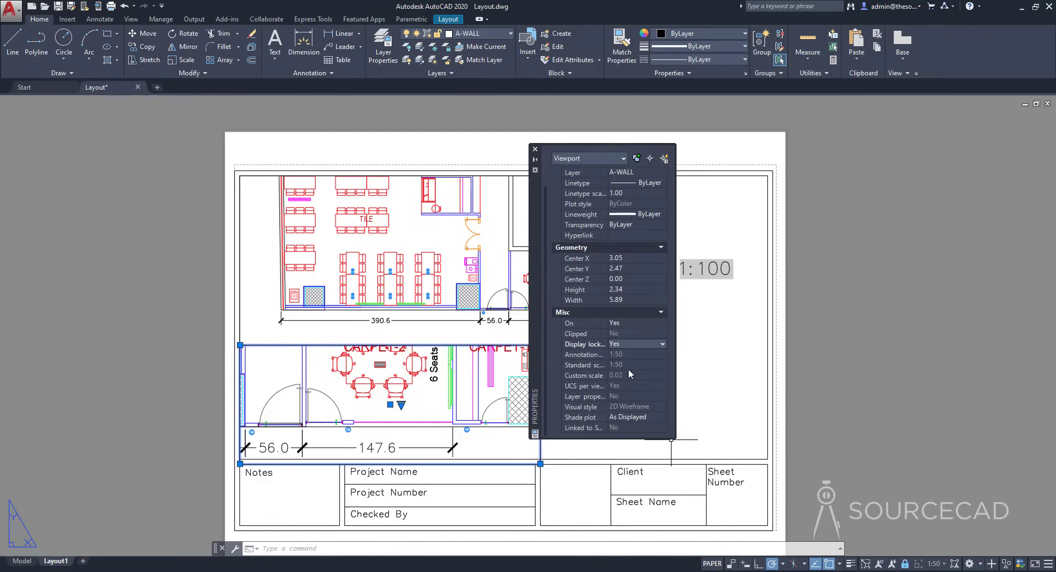
left_click_drag(531, 273, 44, 249)
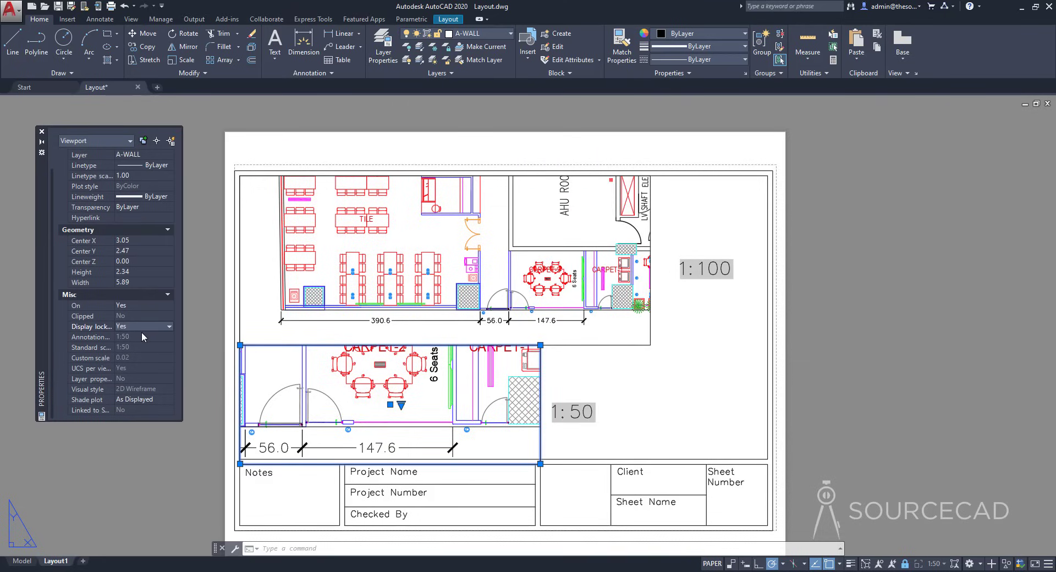
left_click(904, 564)
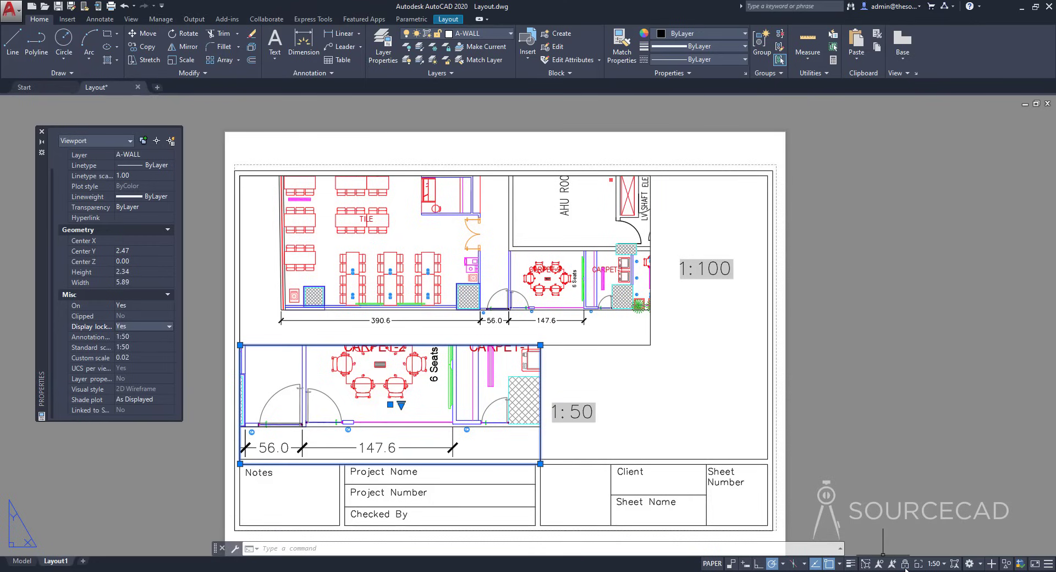
left_click(905, 566)
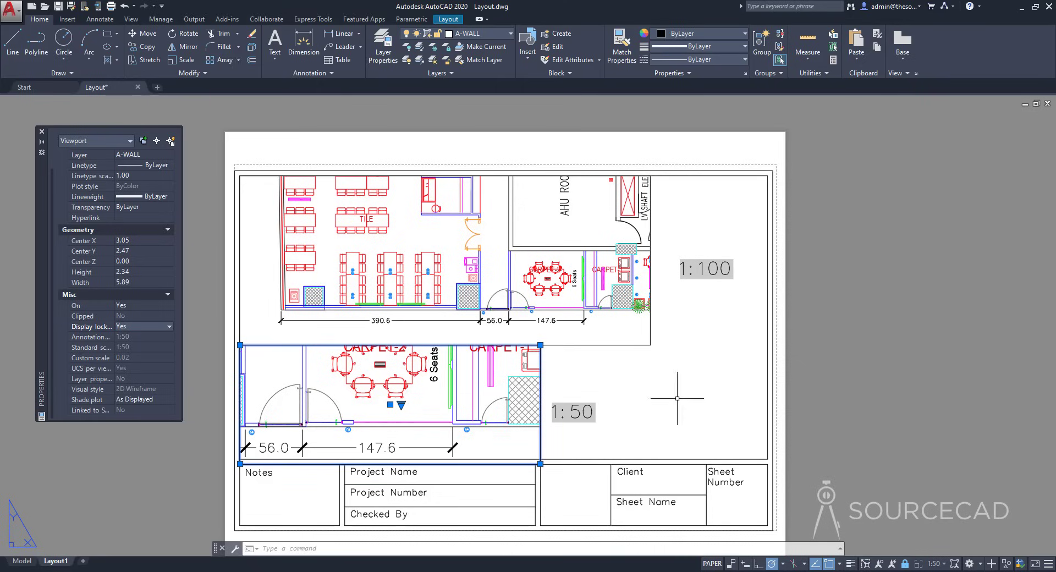
- Test panning and zooming inside the locked lower viewport, then return to paper space and close its properties
double_click(437, 393)
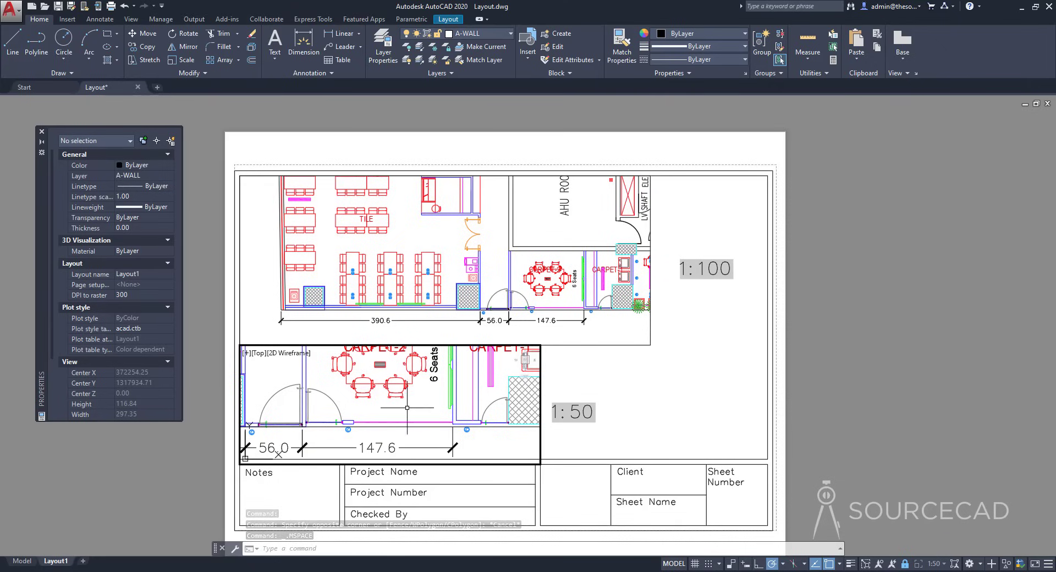
middle_click_drag(413, 402, 441, 361)
scroll(452, 418, "down", 4)
scroll(428, 361, "up", 2)
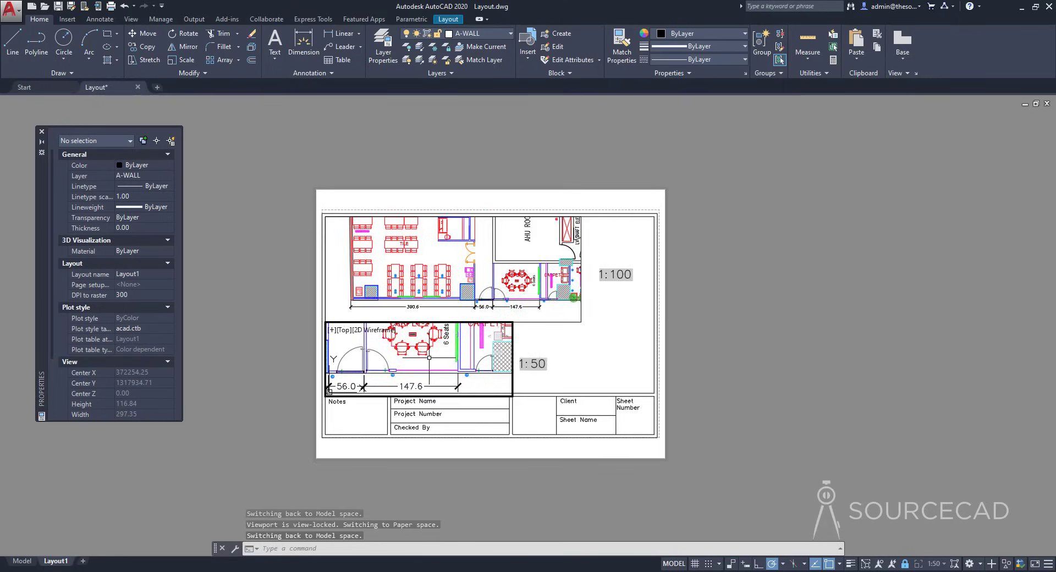
scroll(428, 360, "up", 2)
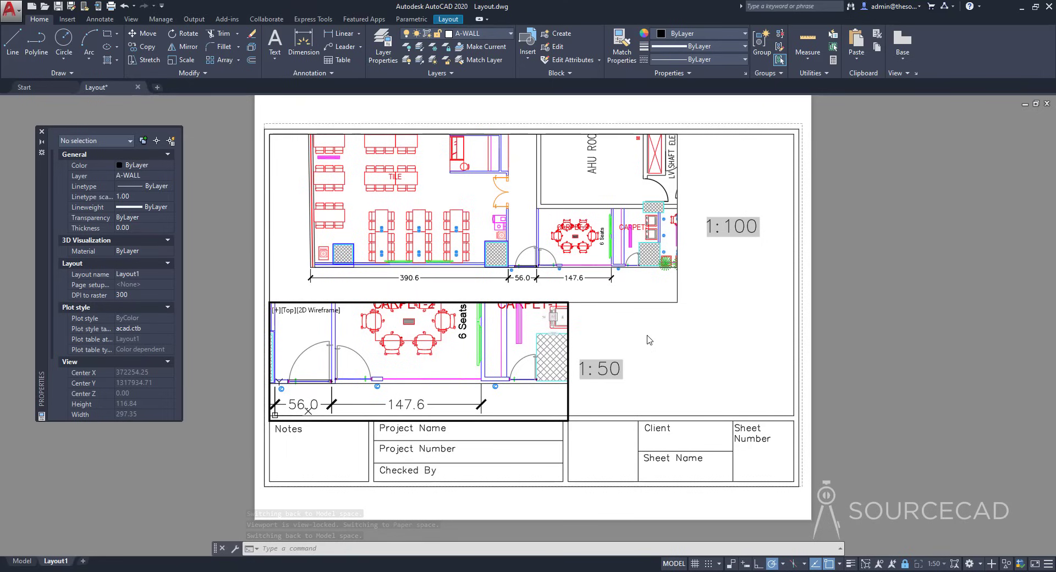
double_click(678, 344)
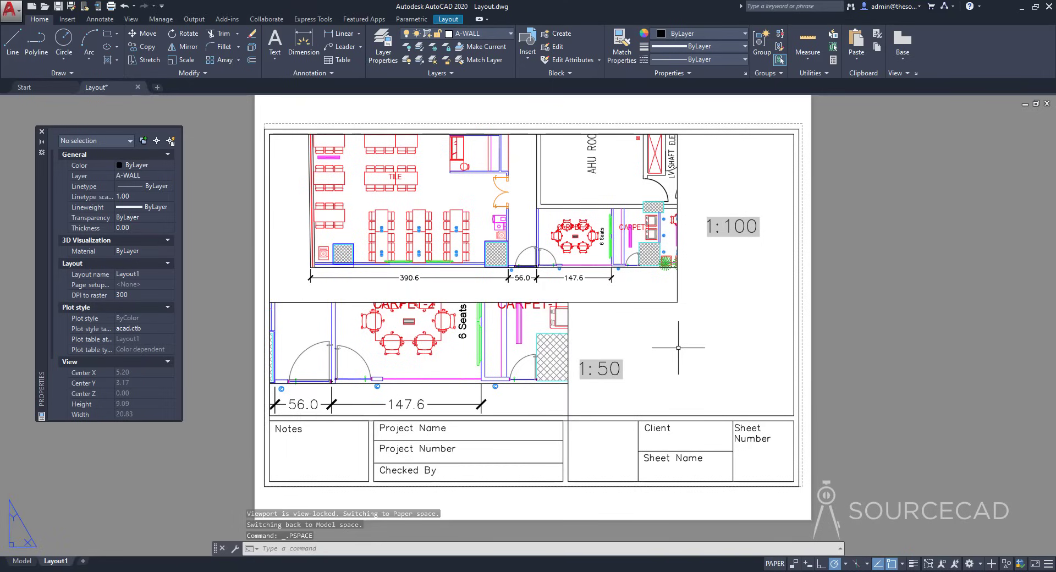
left_click(42, 132)
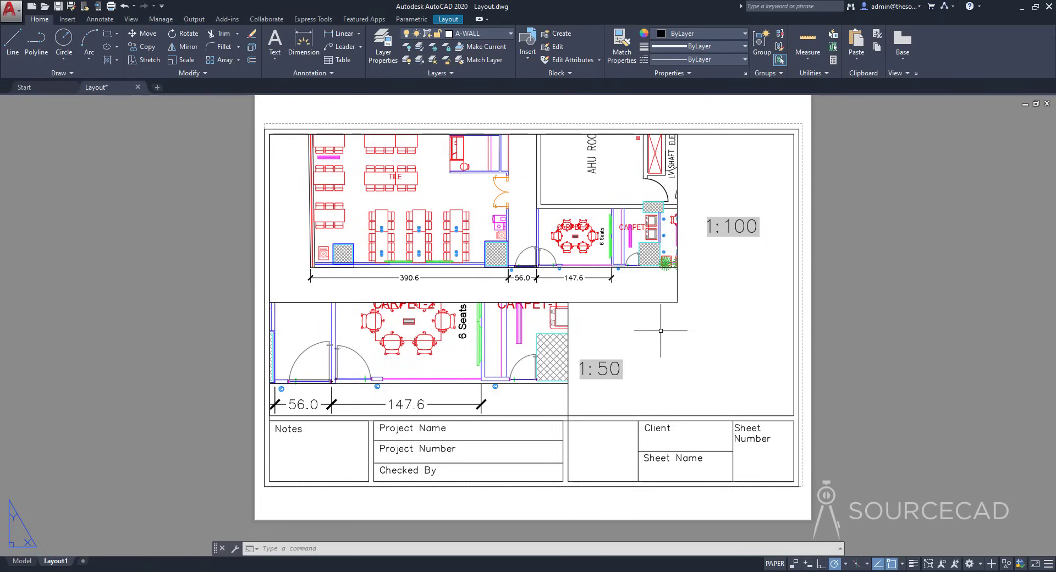
- Preview the Layout1 plot with the acad.ctb plot style table, then return to the plot settings
left_click(110, 6)
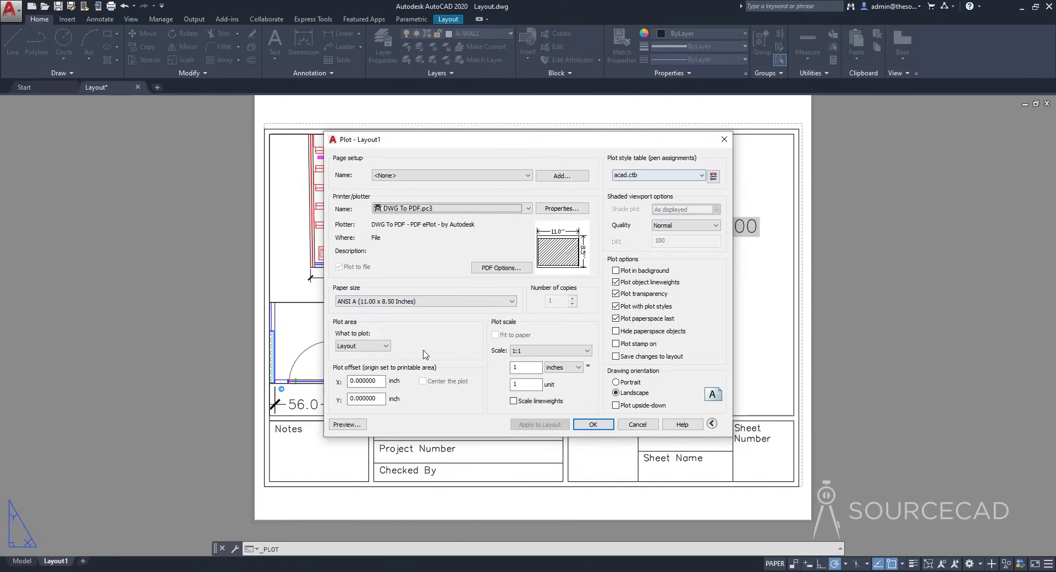
left_click(346, 425)
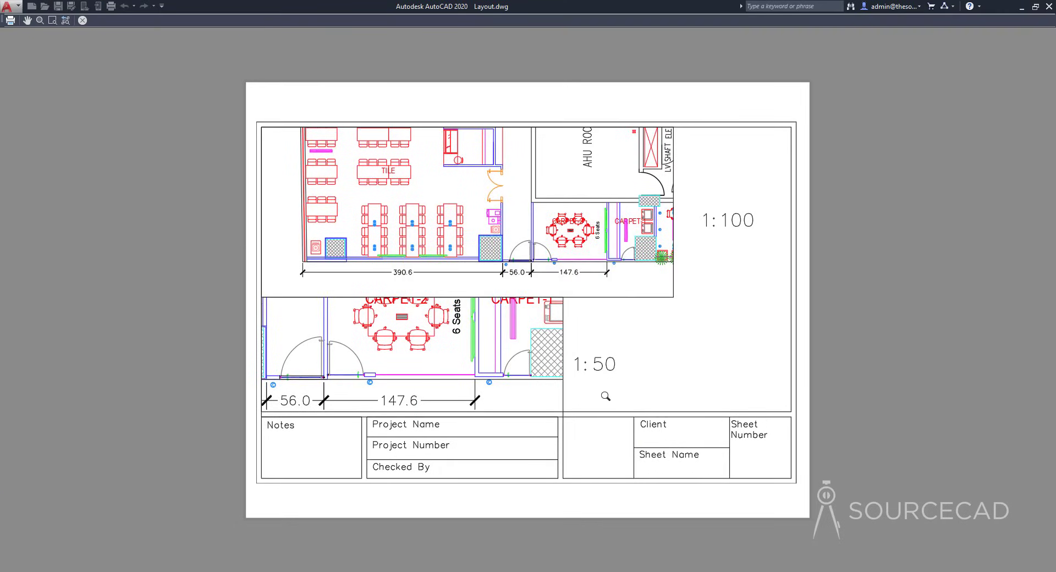
left_click(83, 21)
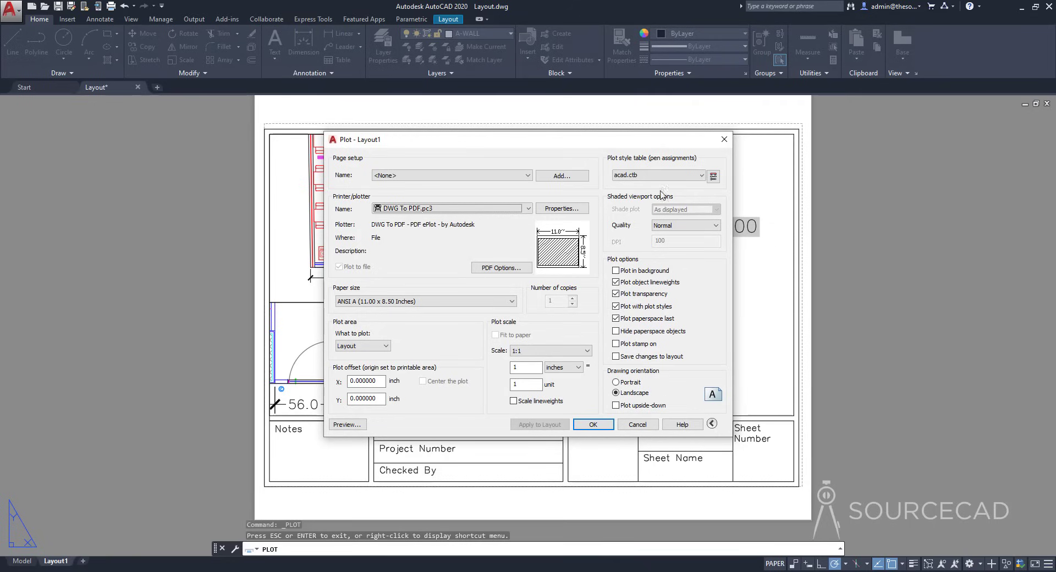
- Set the plot style table to Grayscale.ctb and inspect the floor plan up close in the plot preview
mouse_move(665, 145)
left_mouse_down()
mouse_move(562, 137)
mouse_move(612, 133)
left_mouse_up()
left_click(620, 169)
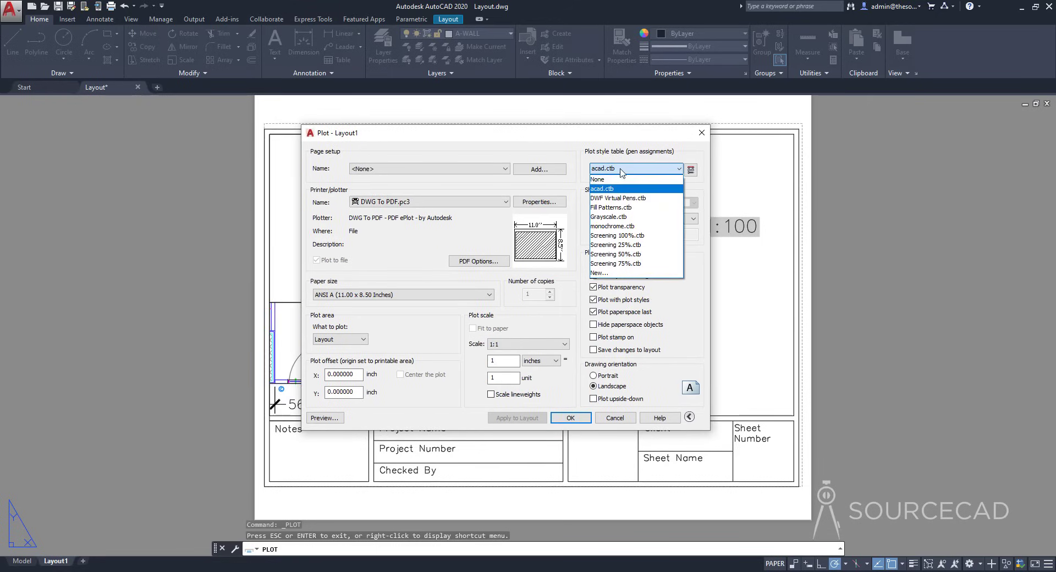
left_click(627, 219)
left_click(325, 418)
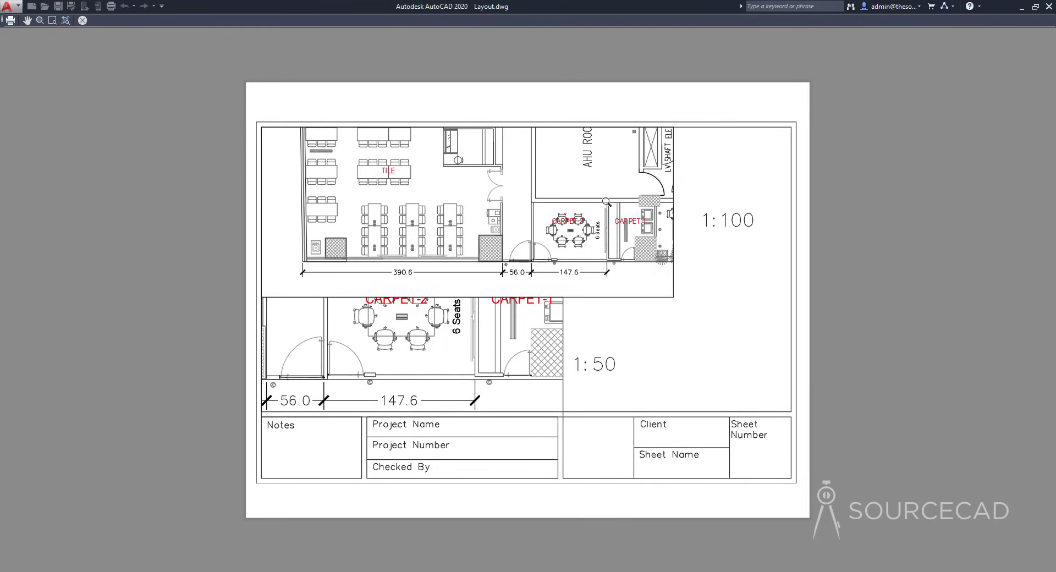
middle_click_drag(502, 212, 480, 252)
scroll(480, 249, "up", 5)
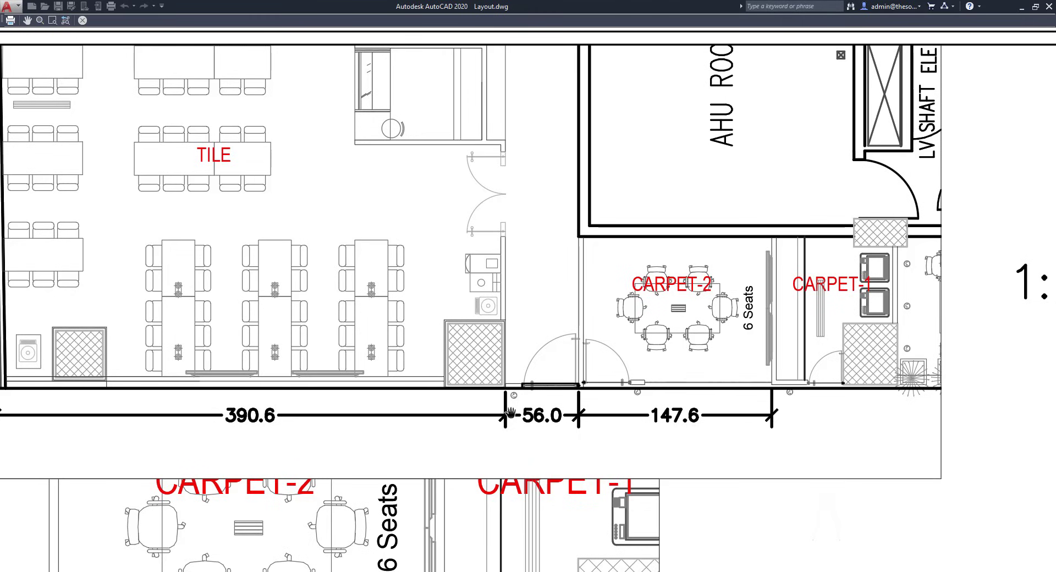
key("Escape")
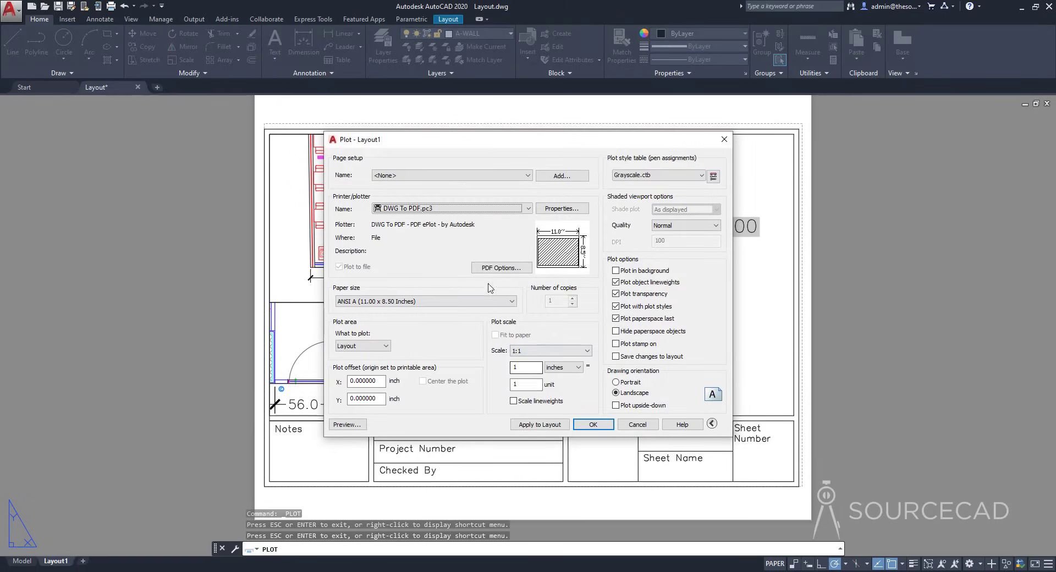
- Set the plot style table to monochrome.ctb and preview the Layout1 plot
left_click_drag(460, 144, 735, 173)
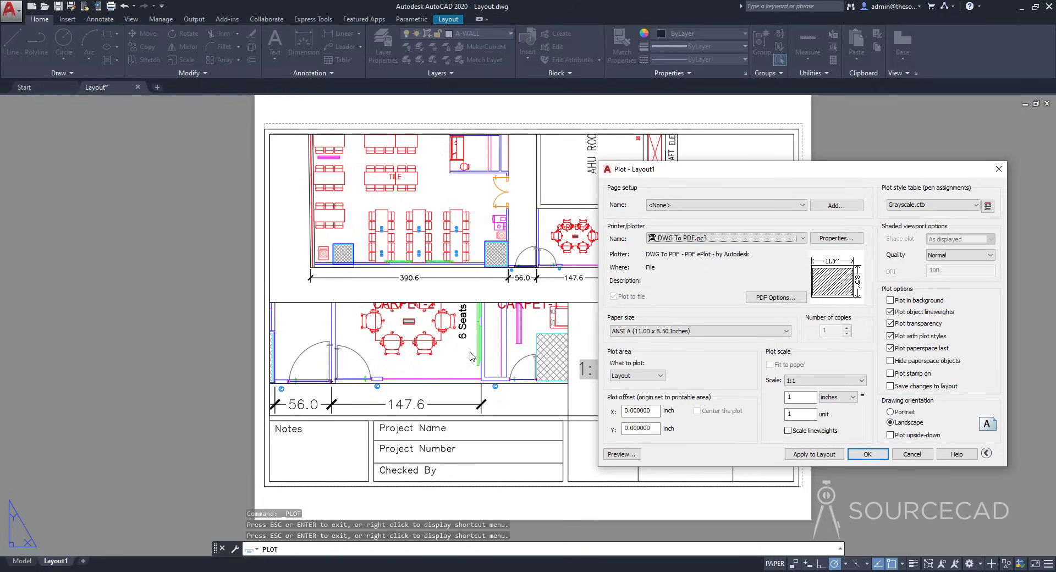
left_click_drag(701, 171, 494, 159)
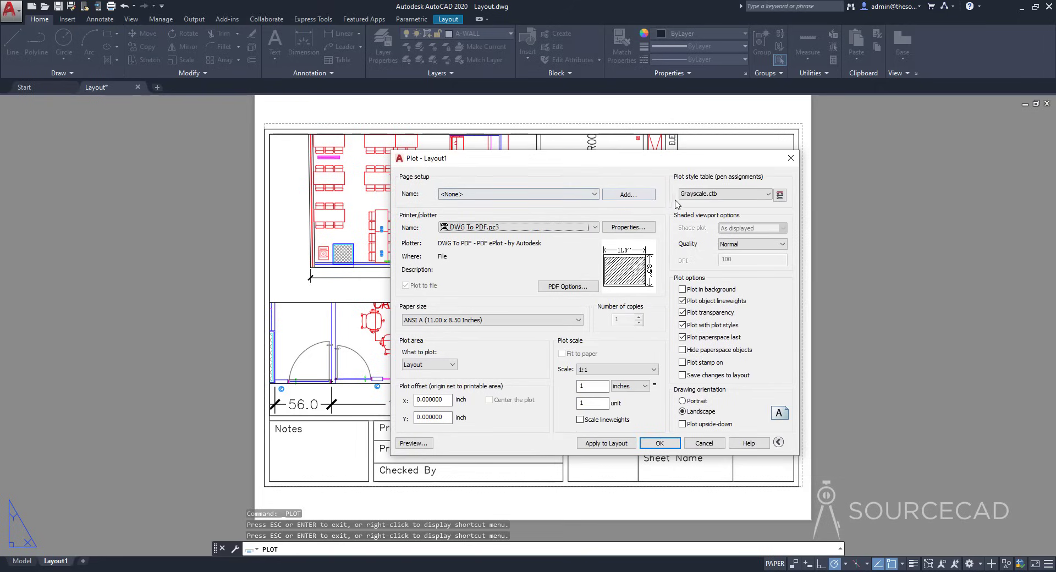
left_click(715, 194)
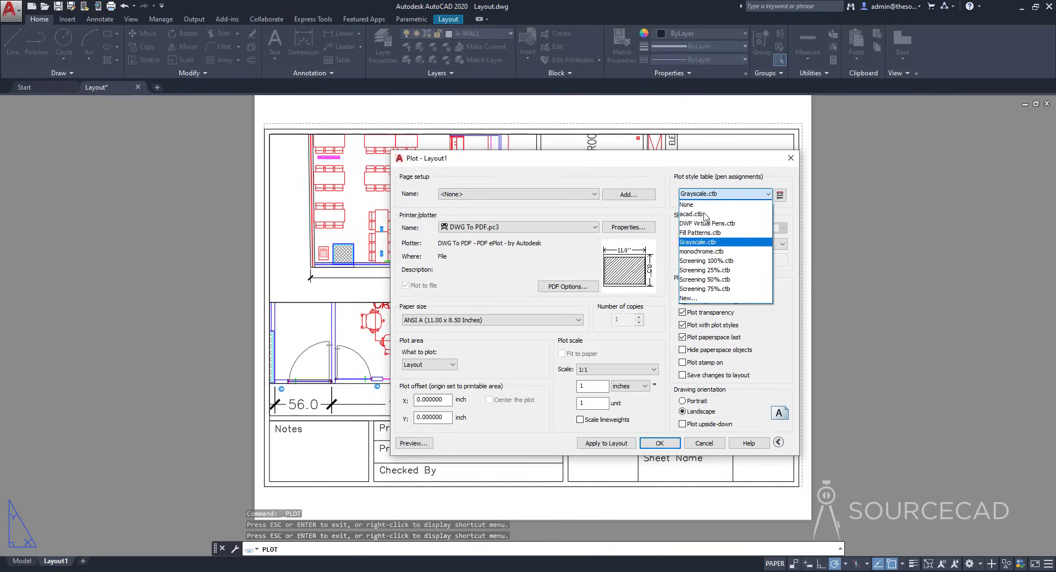
left_click(701, 252)
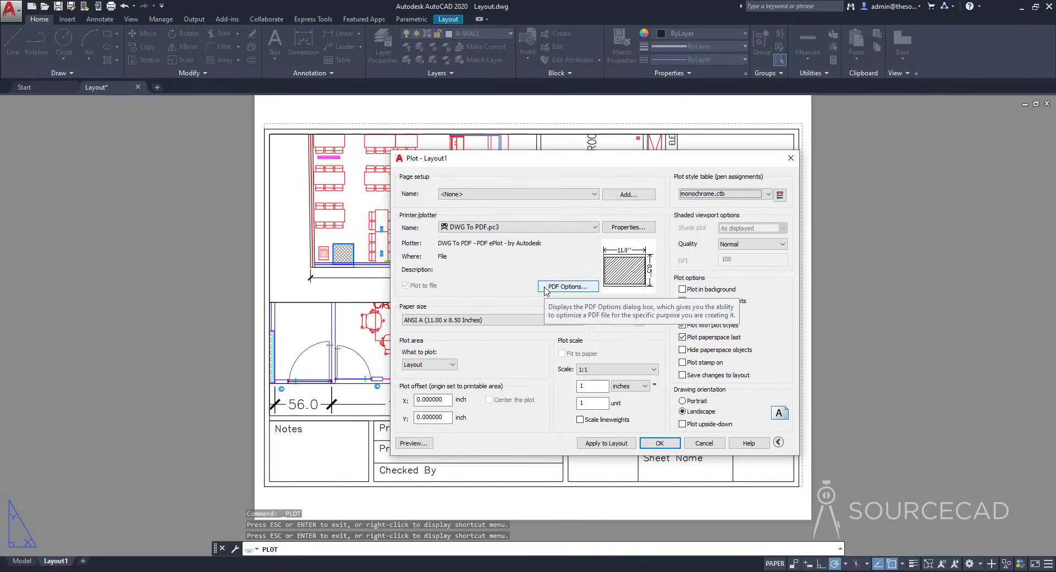
left_click(414, 443)
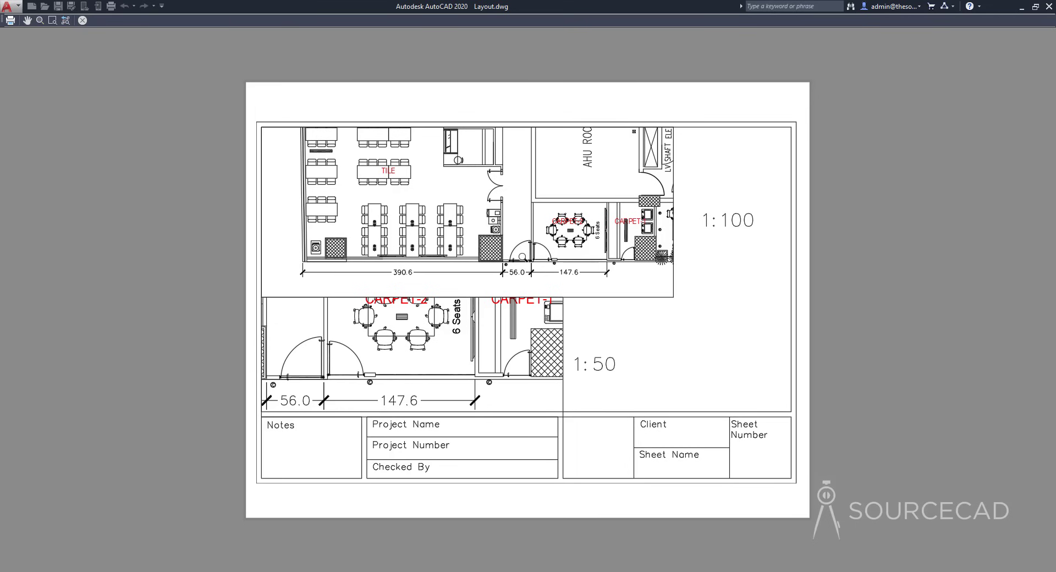
key("Escape")
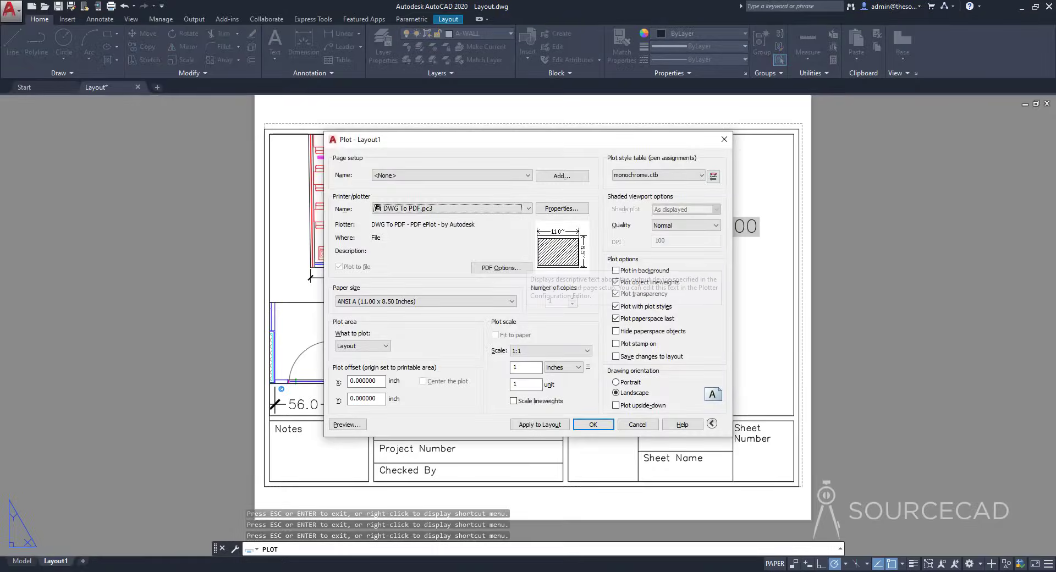
- Set the plot style table to Screening 25%.ctb and preview the Layout1 plot
left_click(653, 176)
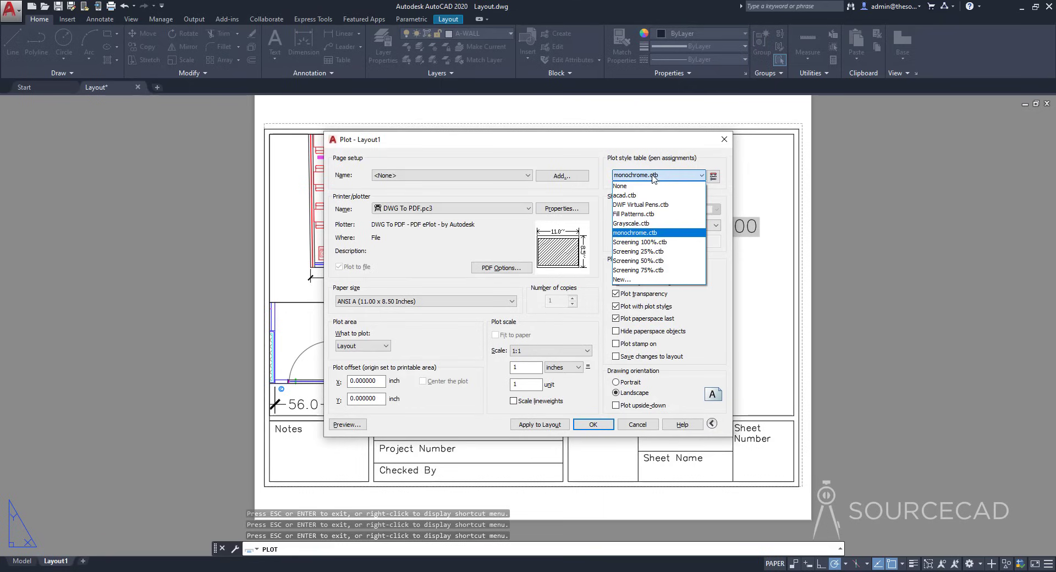
left_click(673, 256)
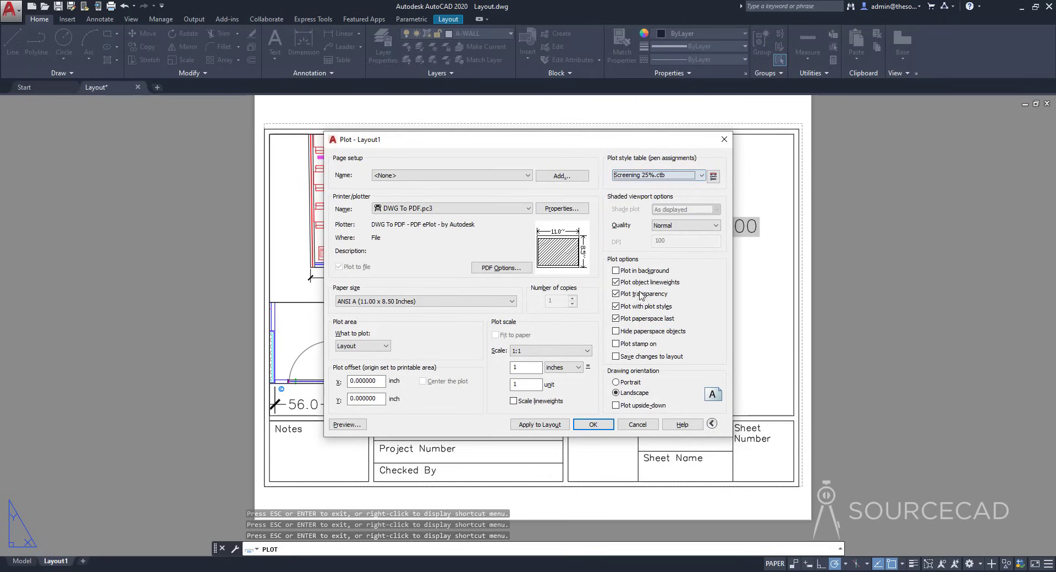
left_click(345, 425)
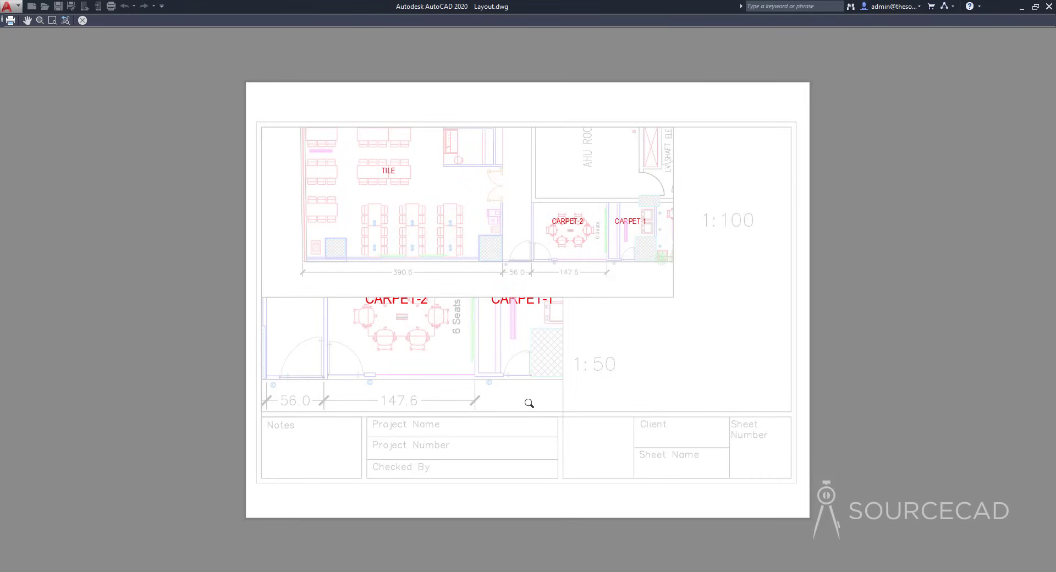
key("Escape")
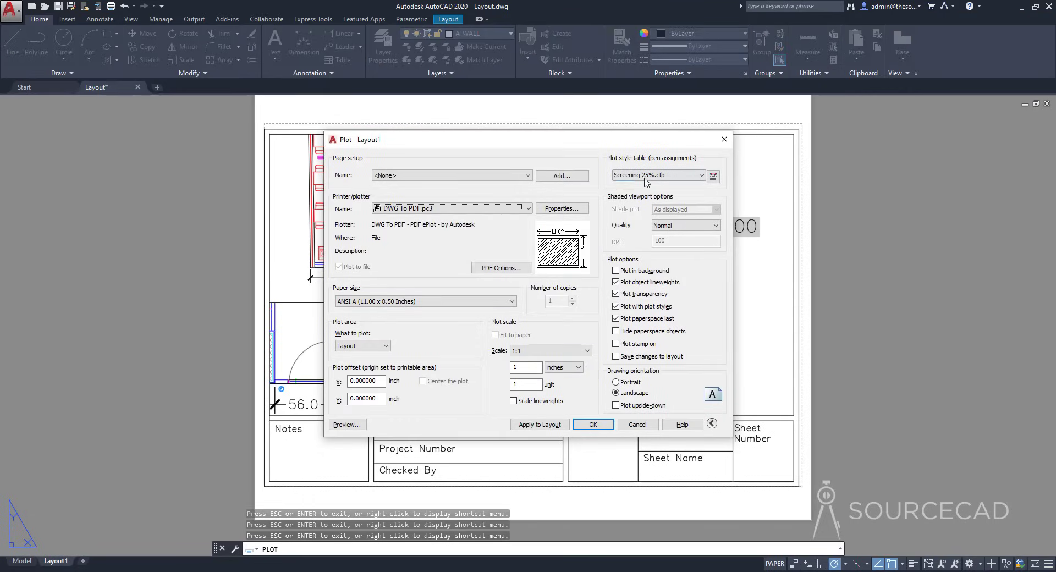
- Set the plot style table to acad.ctb and plot the layout to the desktop as Layout-Layout1.pdf
left_click(650, 176)
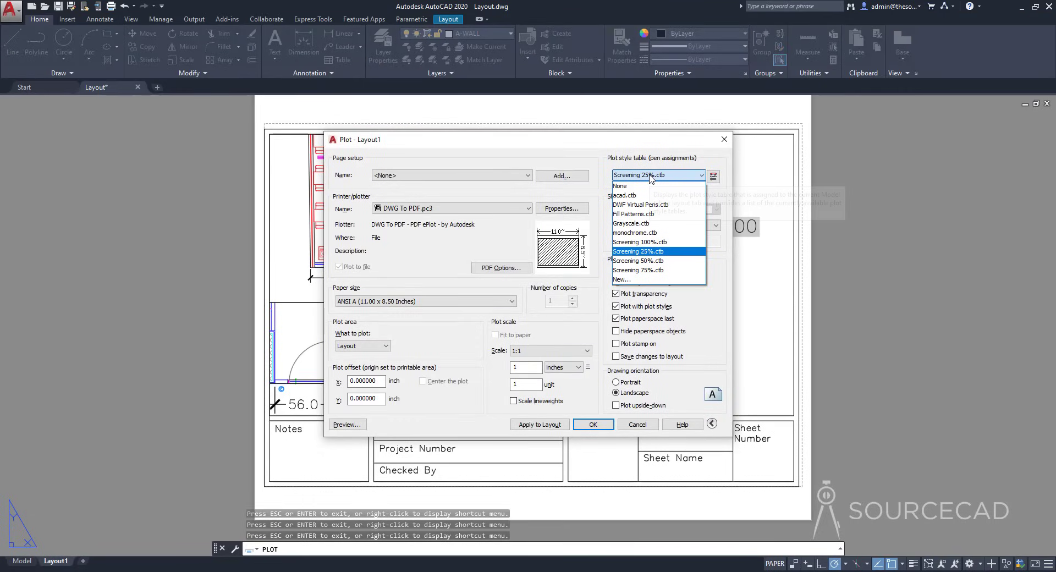
left_click(648, 196)
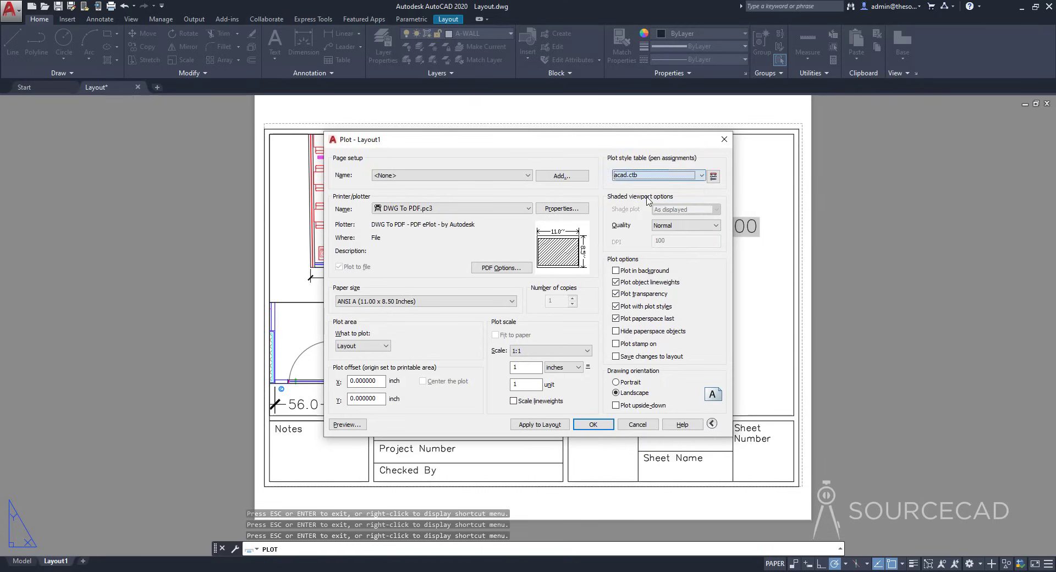
left_click(599, 424)
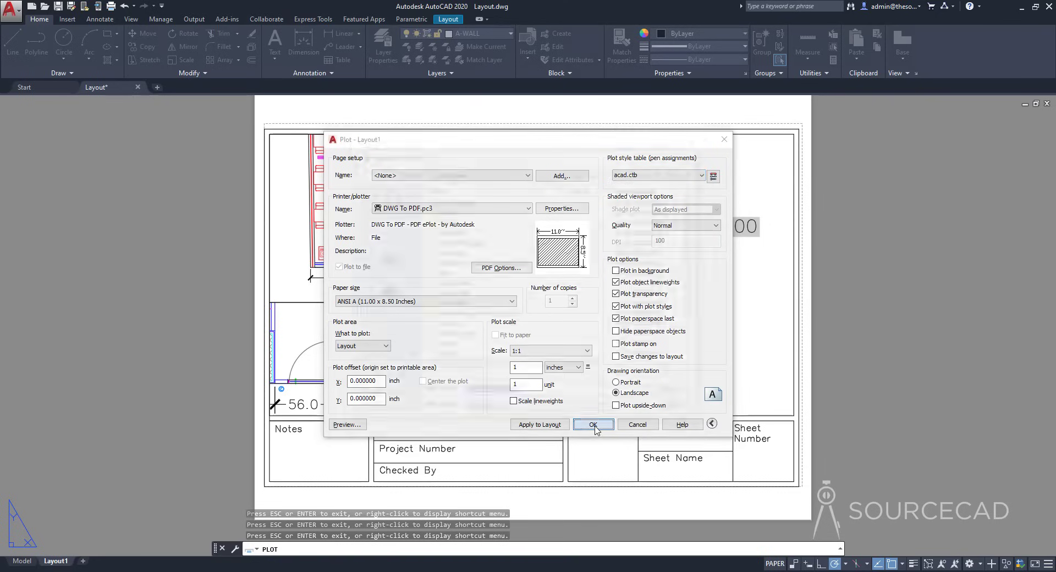
left_click(389, 259)
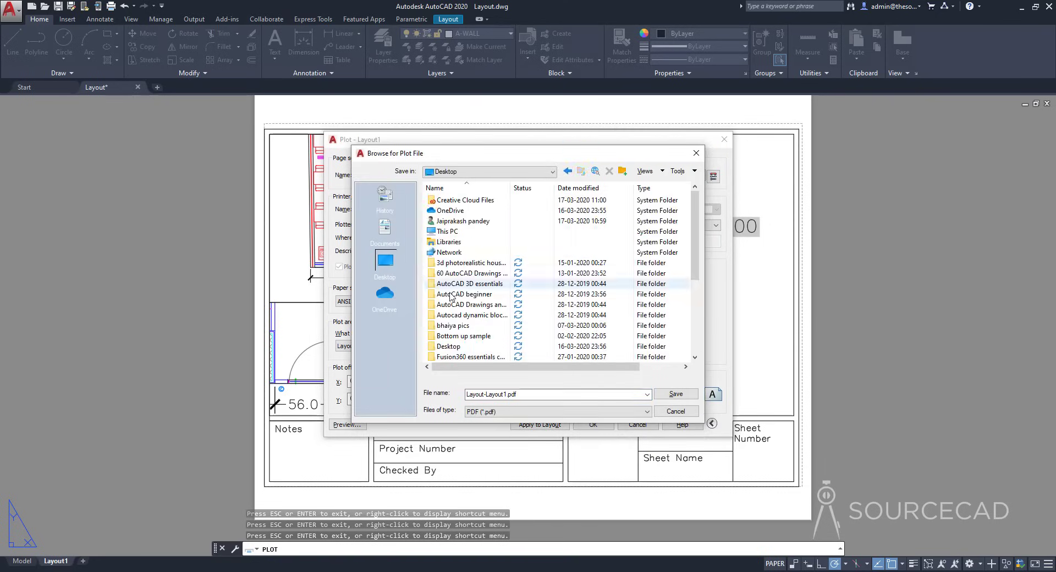
left_click(679, 398)
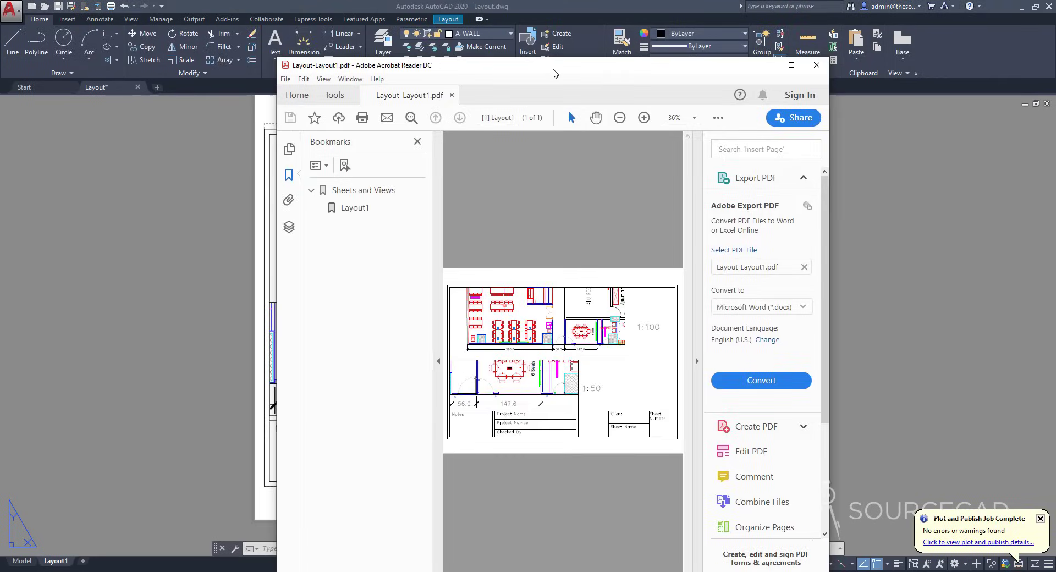
- Enlarge the plotted PDF in Acrobat Reader with the side panes hidden, inspect the sheet, and return to AutoCAD
double_click(554, 74)
left_click(167, 328)
left_click(924, 322)
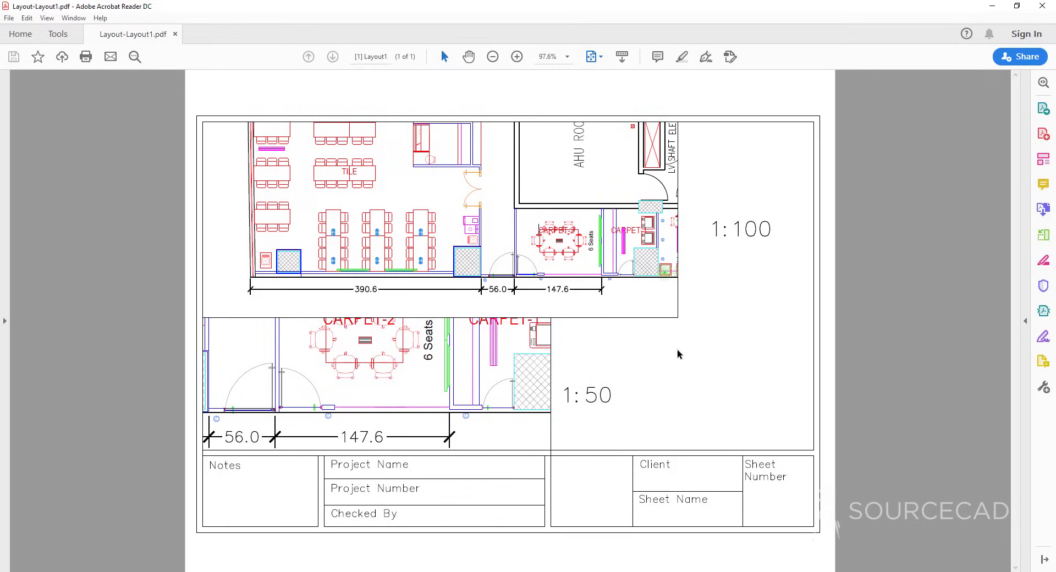
key("alt+Tab")
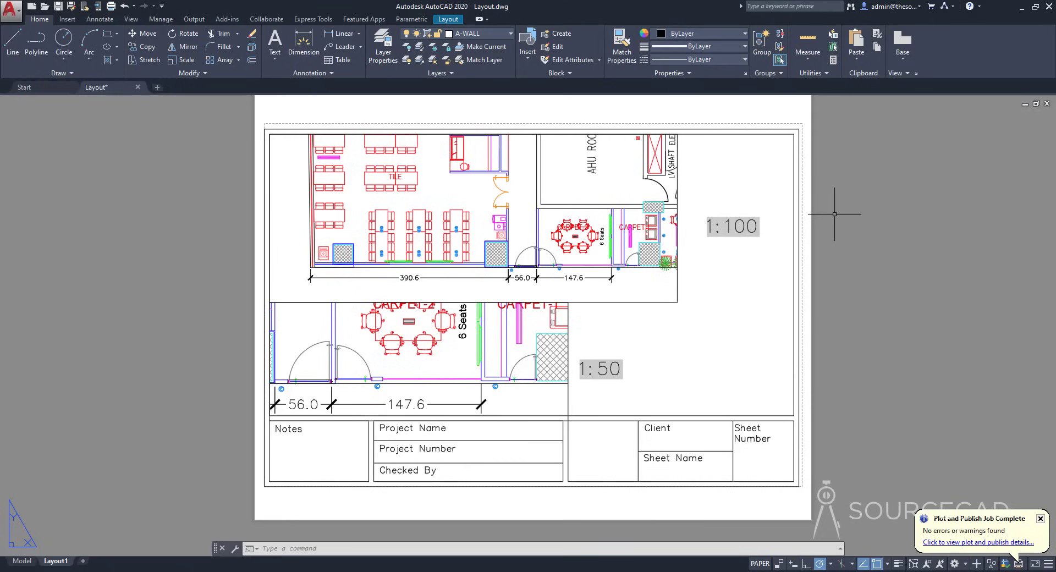